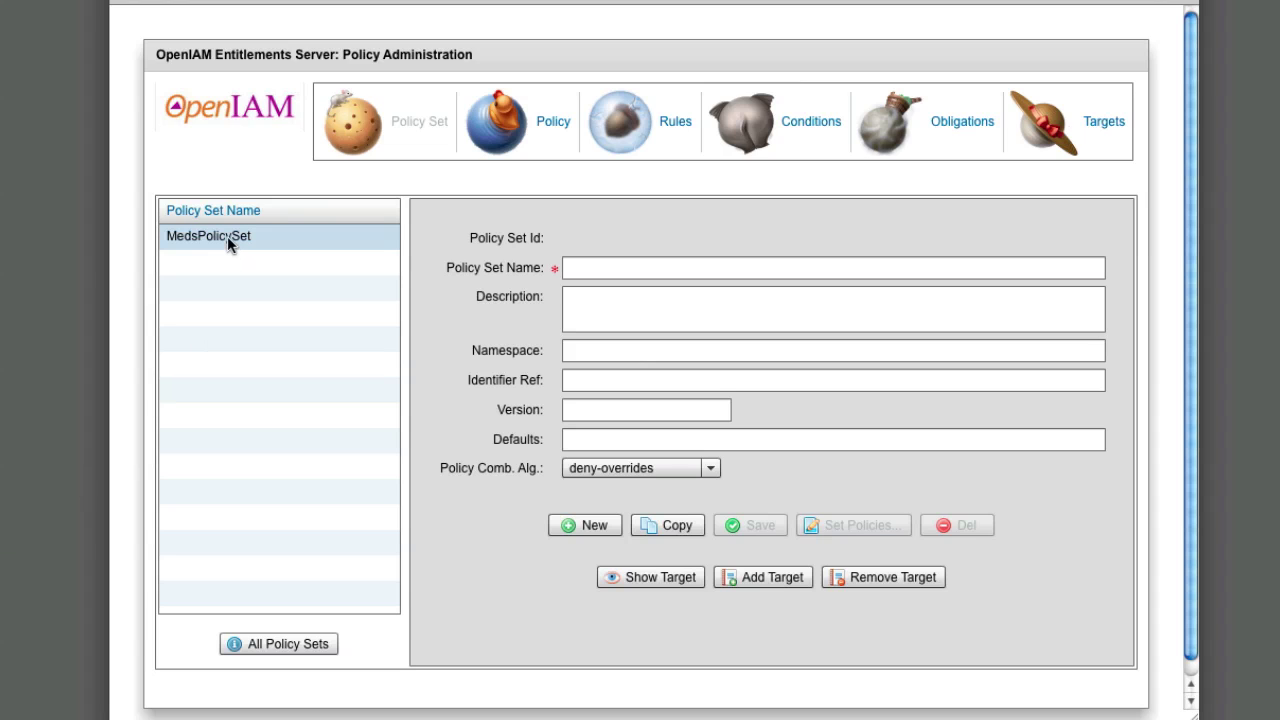
# Open RxPolicy in MedsPolicySet and list its rules: AdminDenyAccessRule, AdminPermitAccessRule, PatientRule, PCPRule.
pyautogui.click(227, 236)
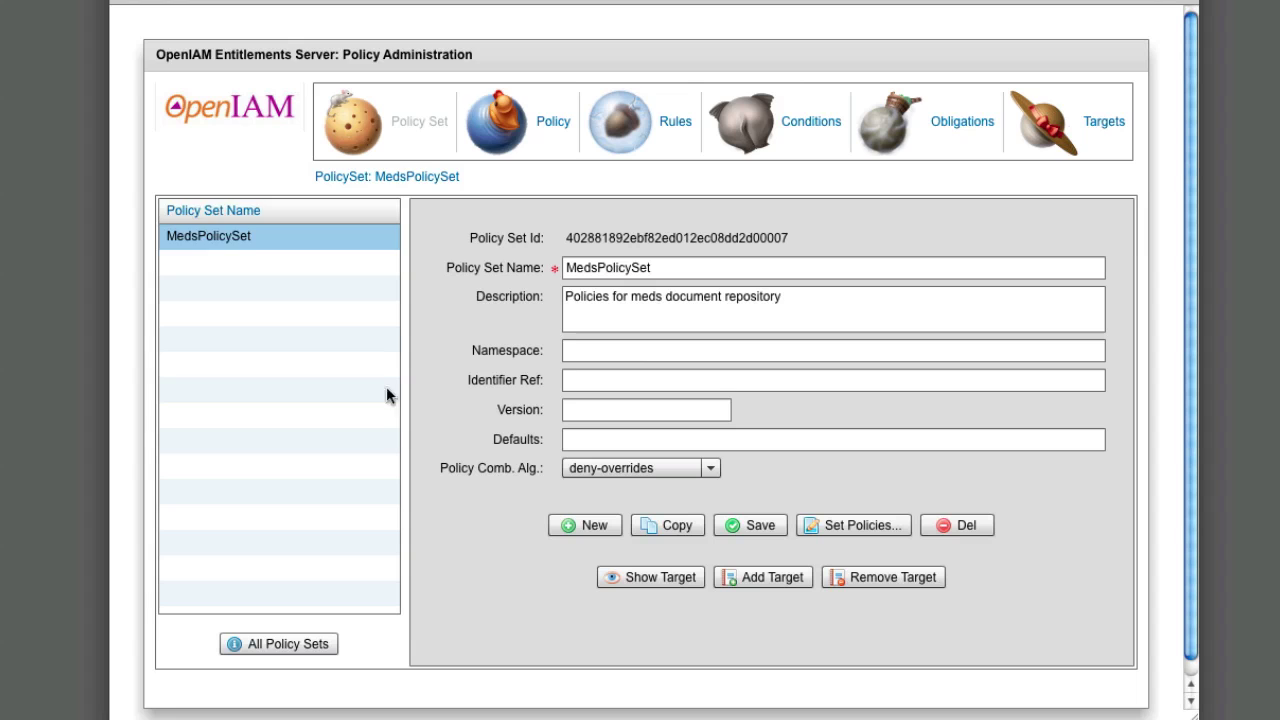
pyautogui.click(524, 132)
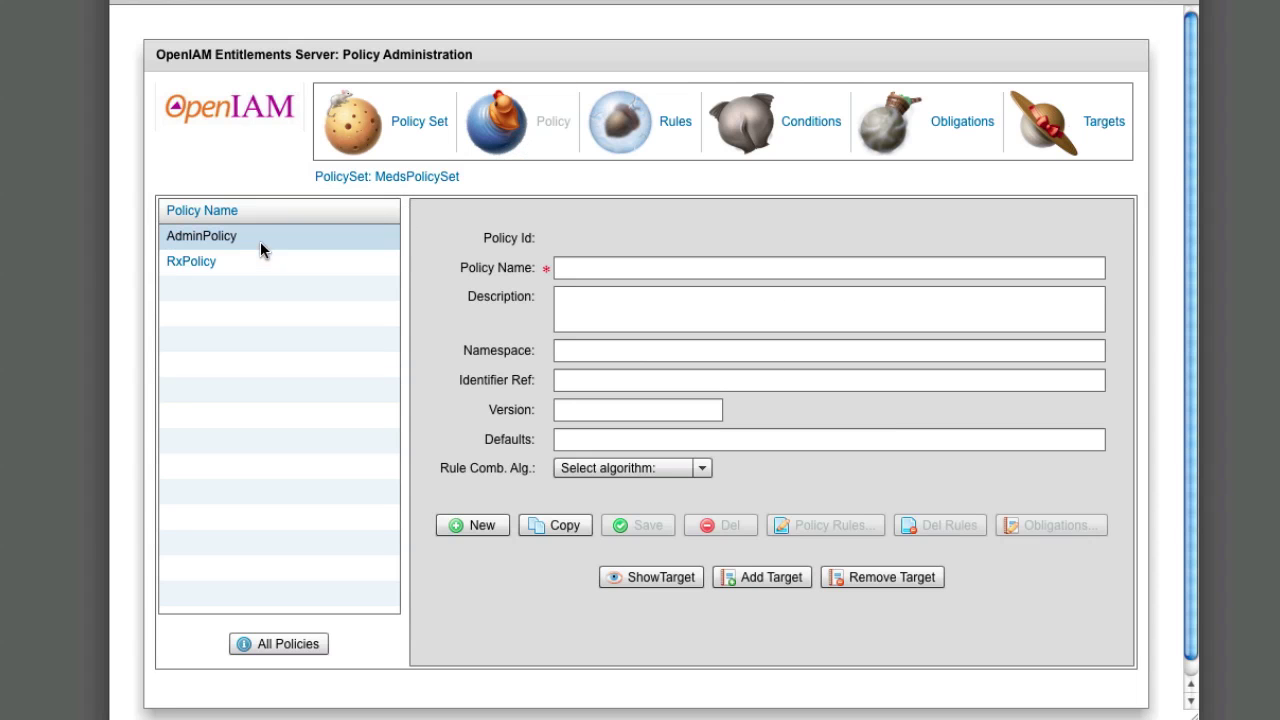
pyautogui.click(259, 237)
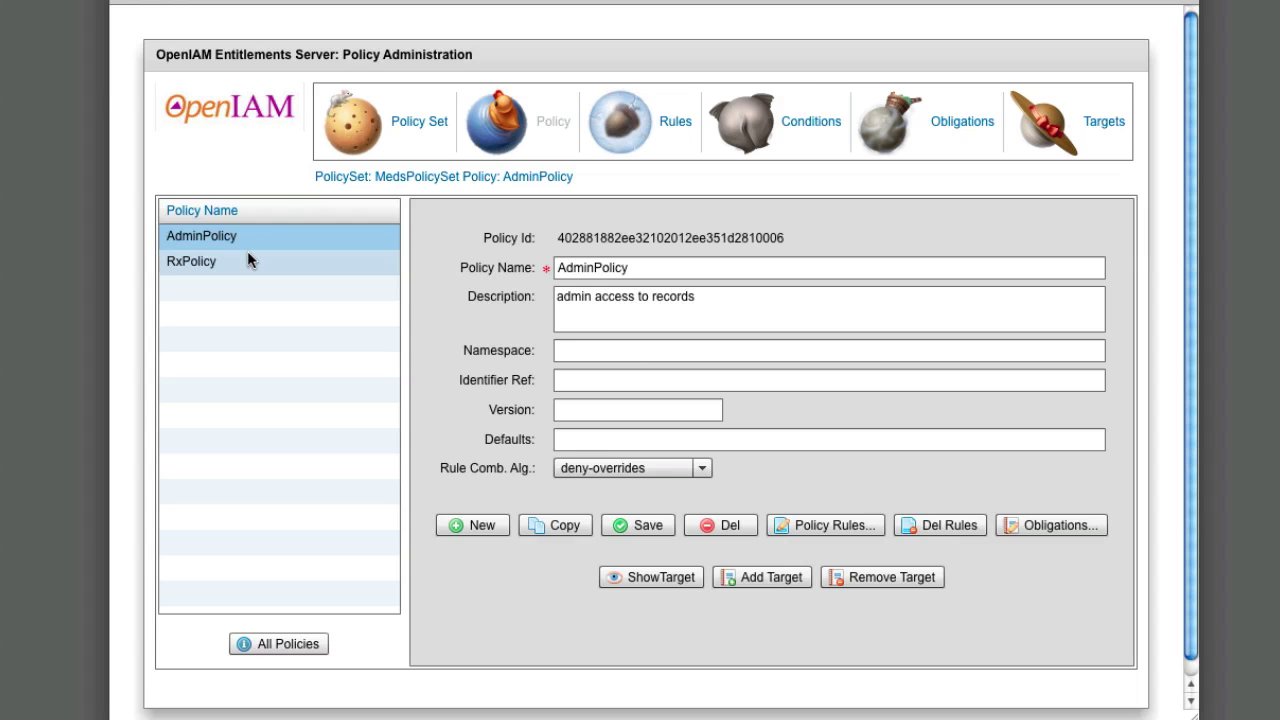
pyautogui.click(244, 263)
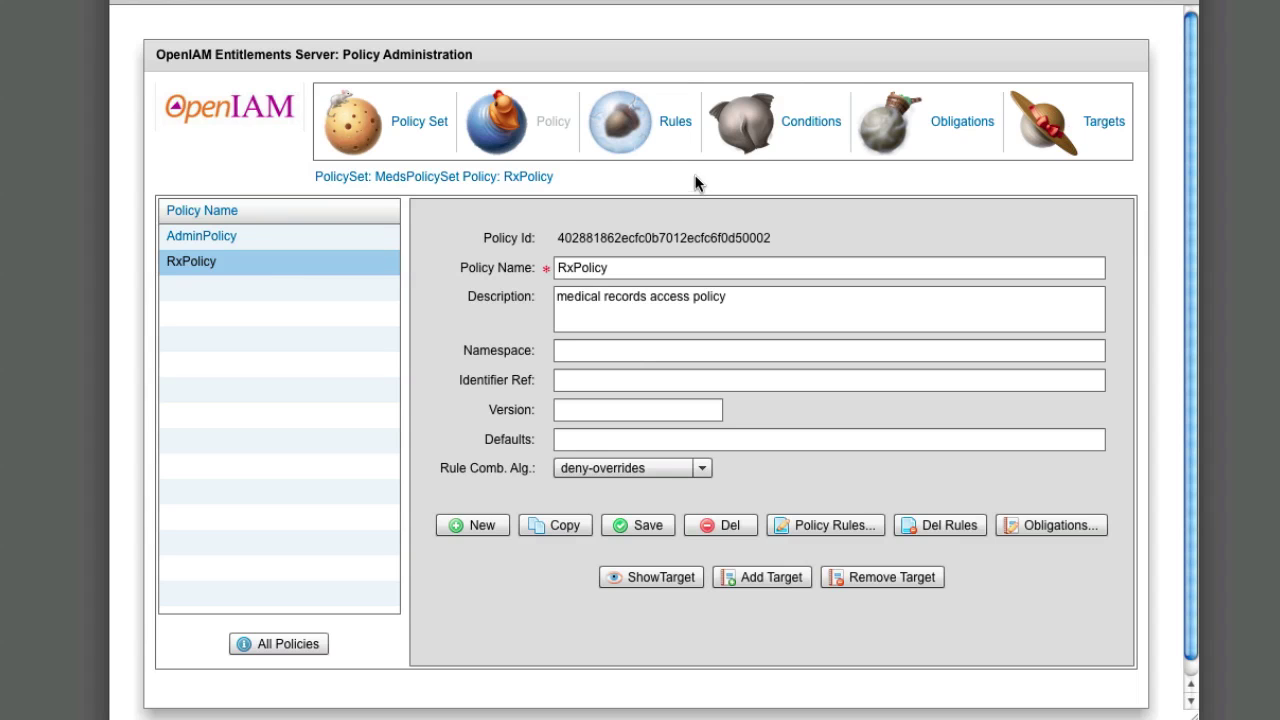
pyautogui.click(670, 136)
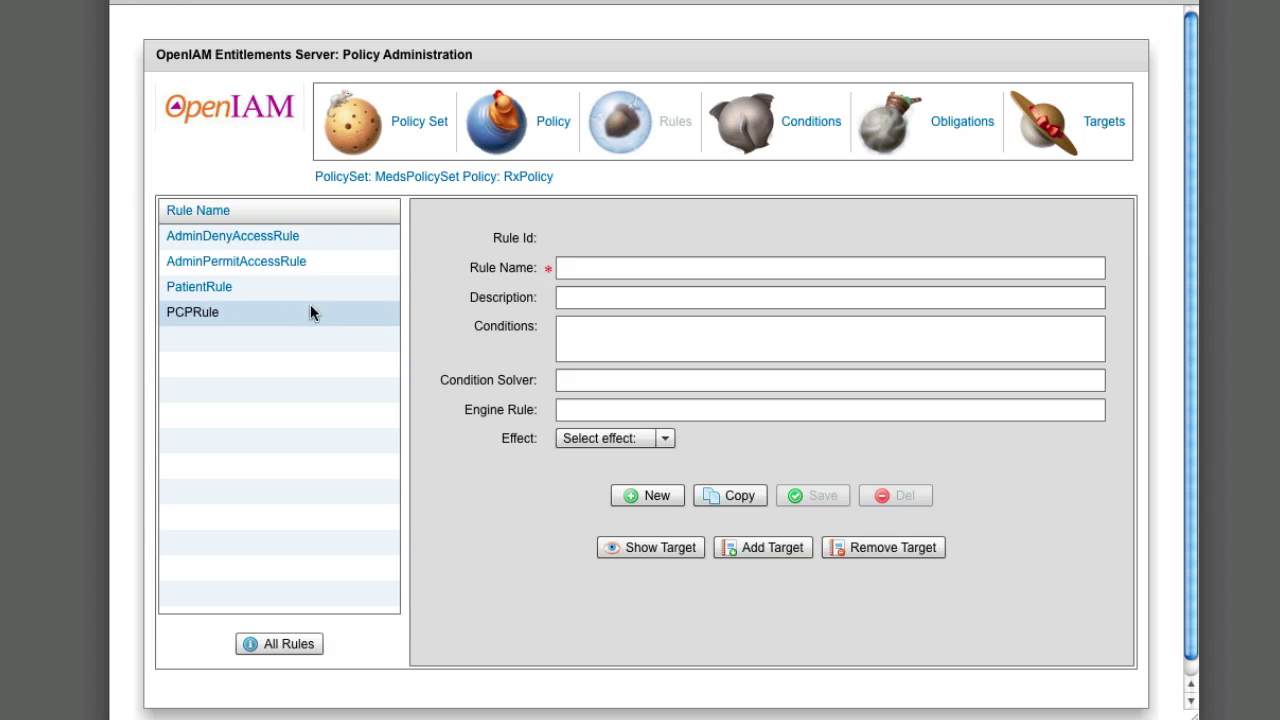
# Review each RxPolicy rule: AdminDenyAccessRule, AdminPermitAccessRule, PatientRule and PCPRule.
pyautogui.click(218, 238)
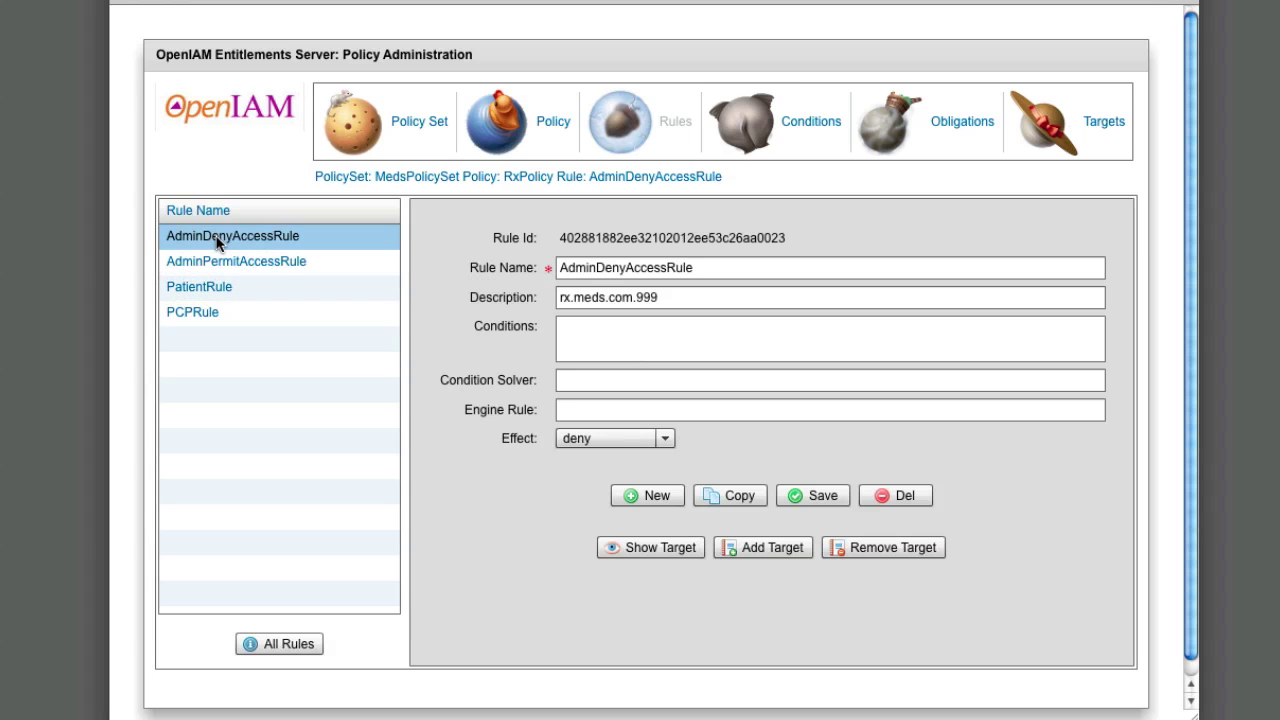
pyautogui.click(222, 263)
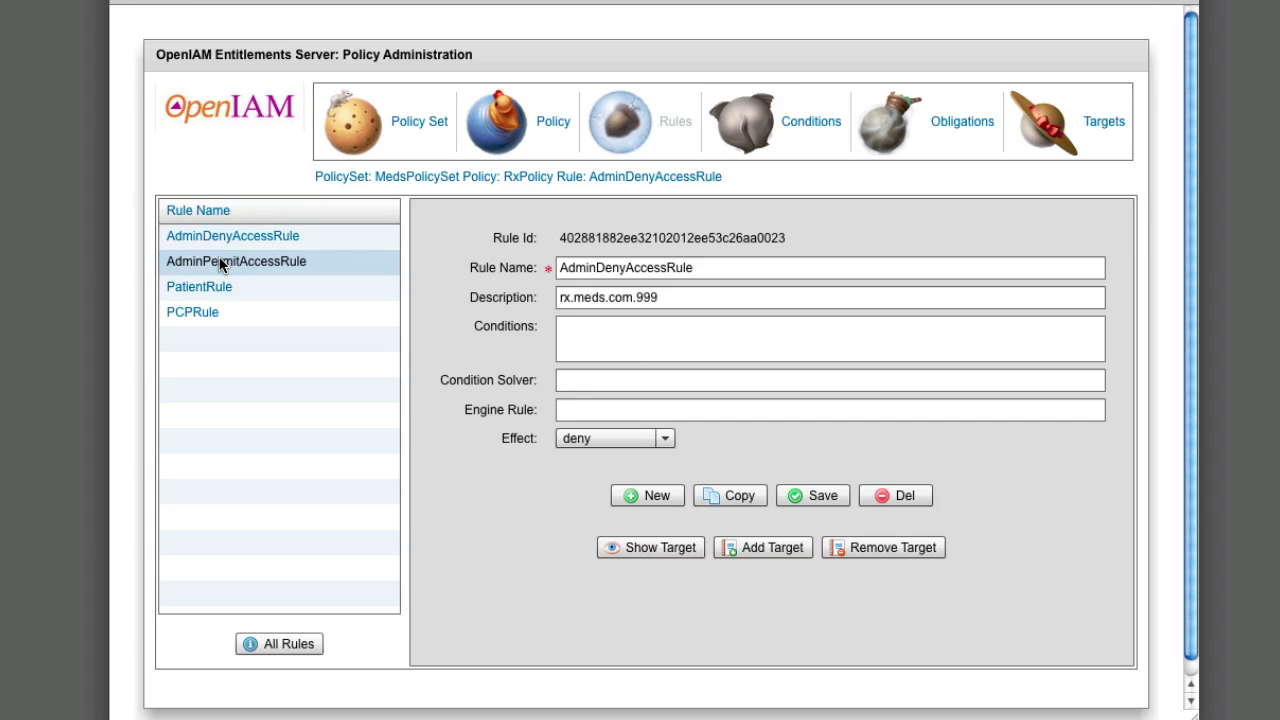
pyautogui.click(203, 286)
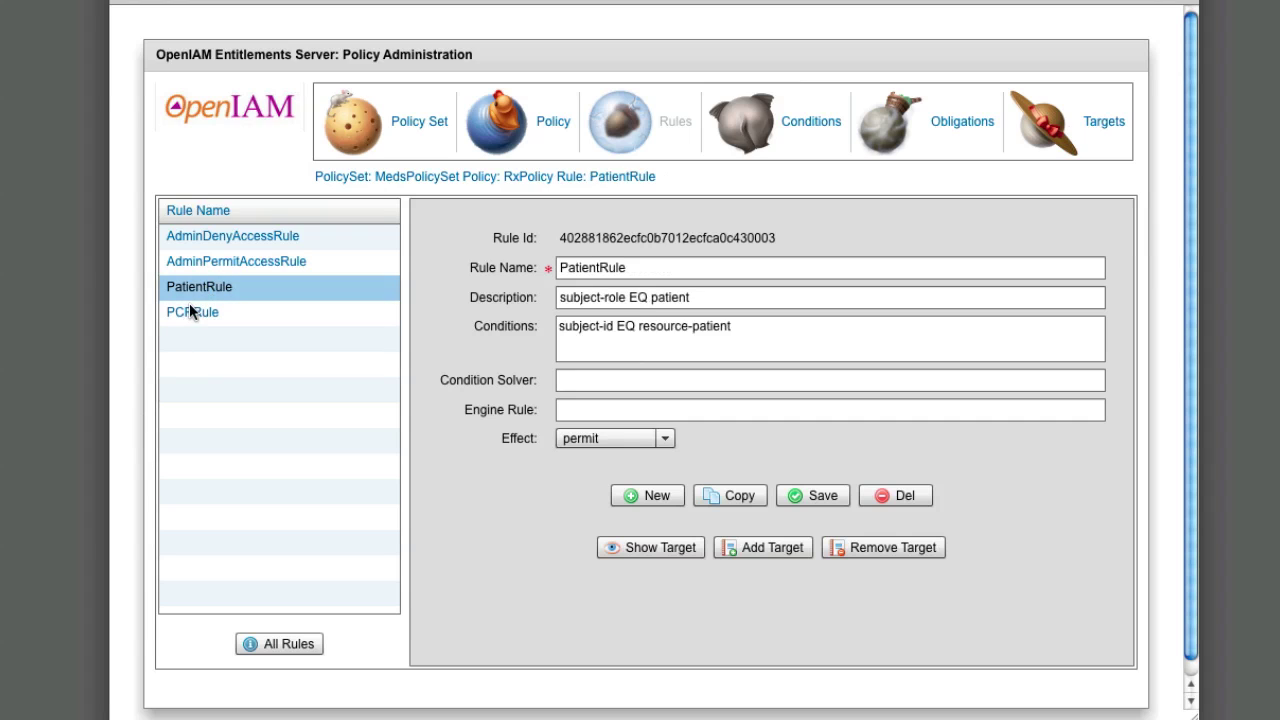
pyautogui.click(192, 311)
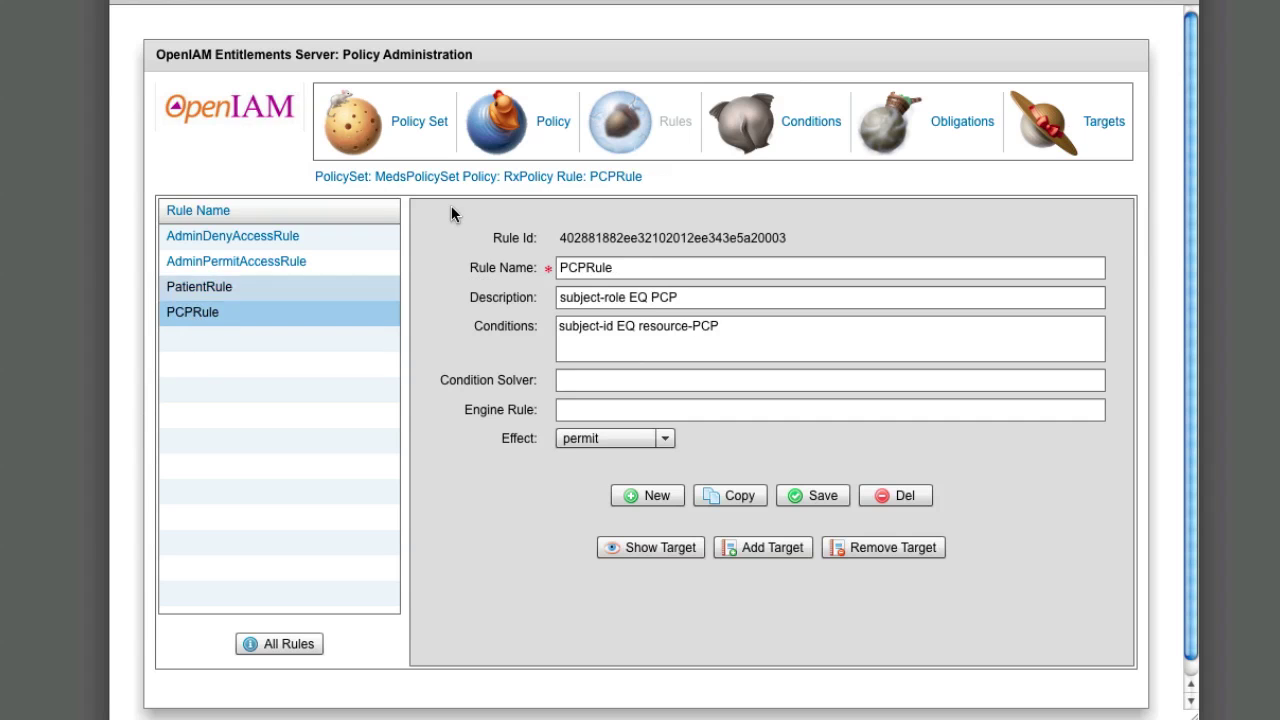
# Return to PatientRule, highlight its subject-id EQ resource-patient expression, and list its conditions.
pyautogui.click(229, 290)
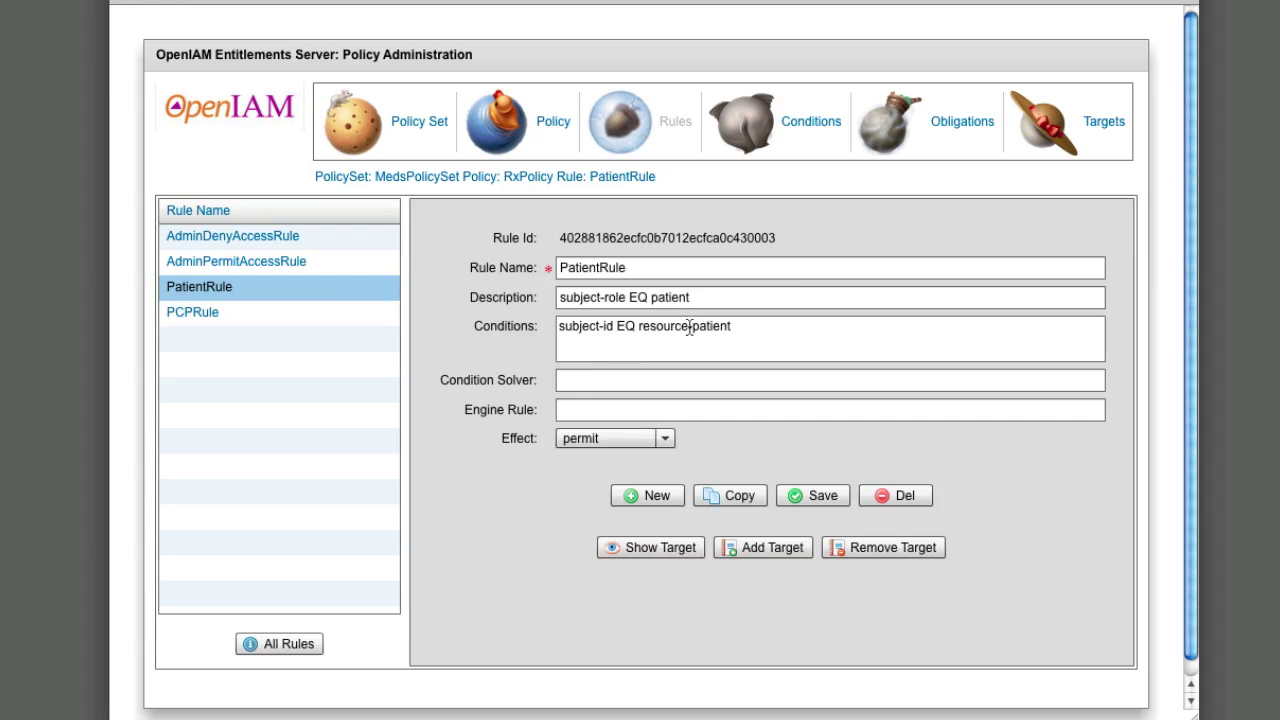
pyautogui.moveTo(741, 328); pyautogui.dragTo(530, 350)
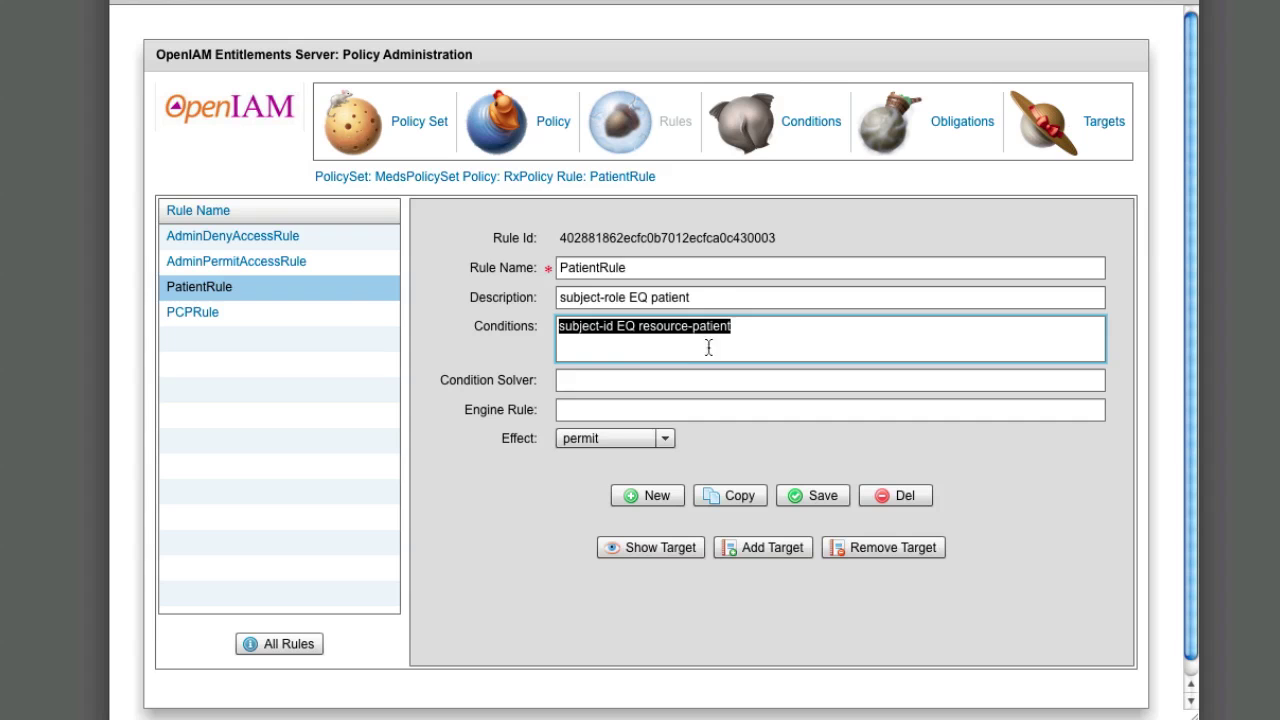
pyautogui.click(741, 130)
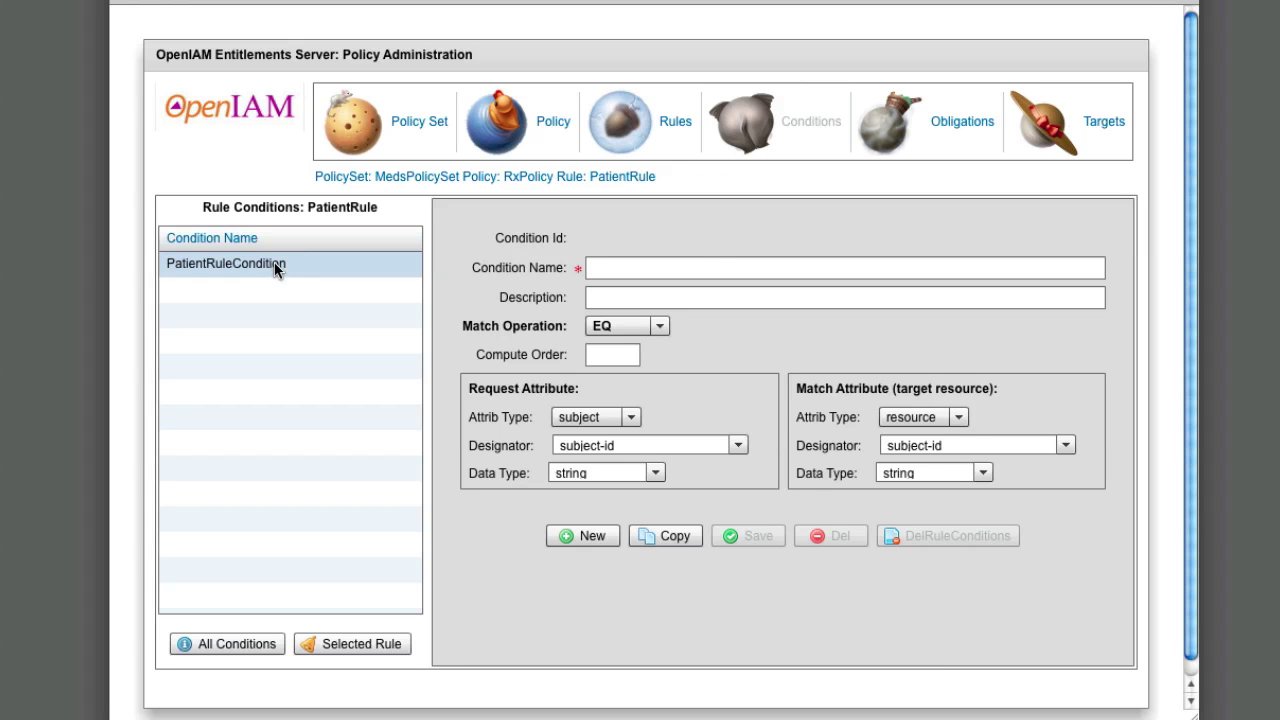
# Show PatientRuleCondition's settings: subject-id EQ resource-patient, both strings, compute order 0.
pyautogui.click(275, 262)
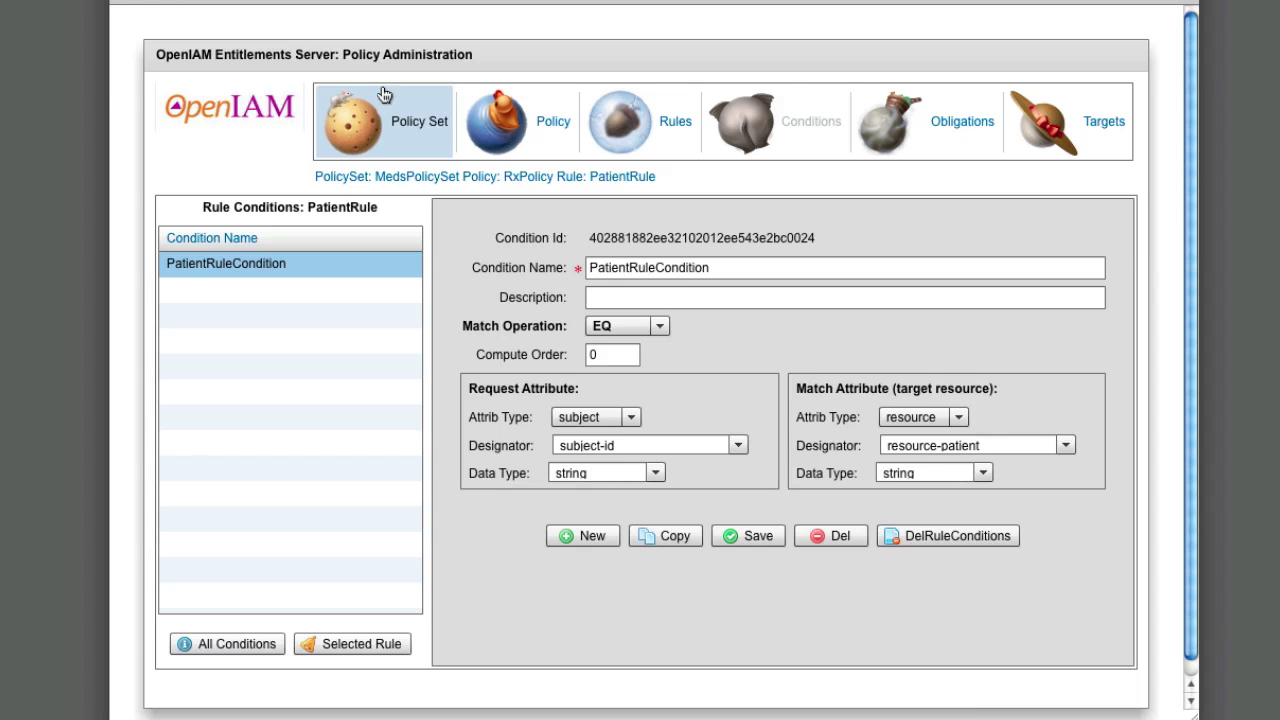
# Create and save policy set DemoPolicySet with the deny-overrides combining algorithm, then select it.
pyautogui.click(401, 140)
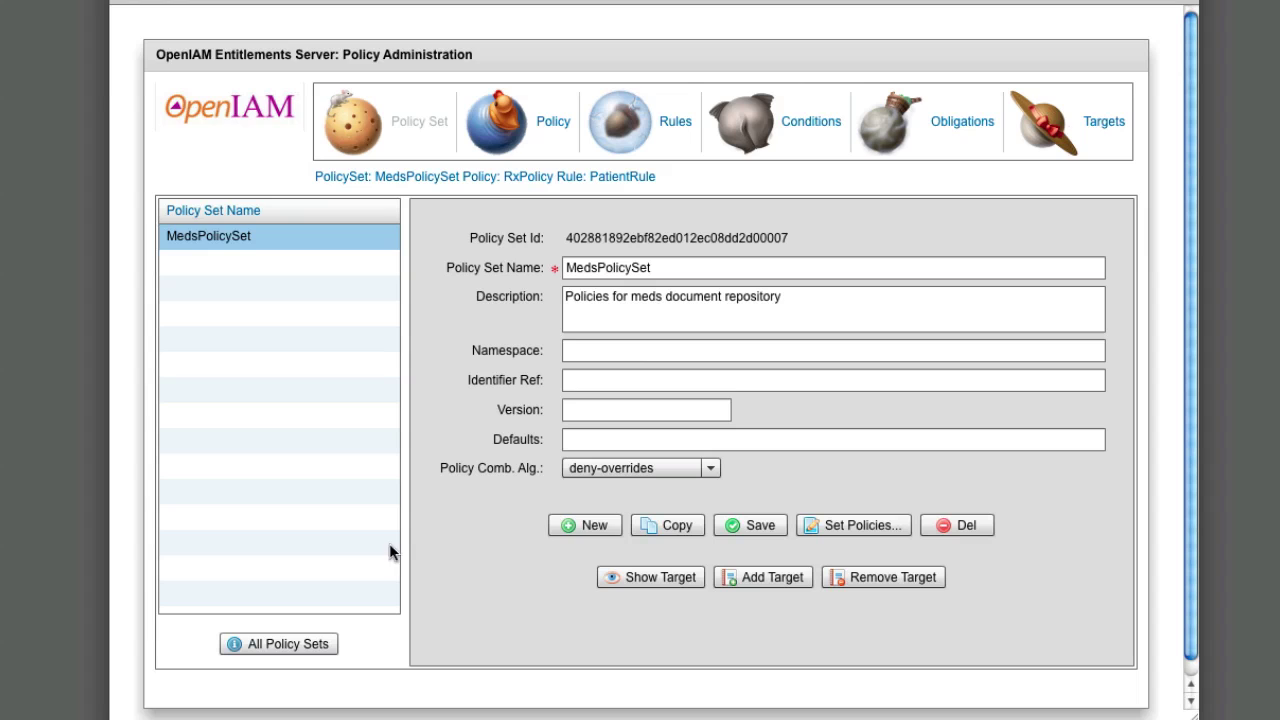
pyautogui.click(577, 530)
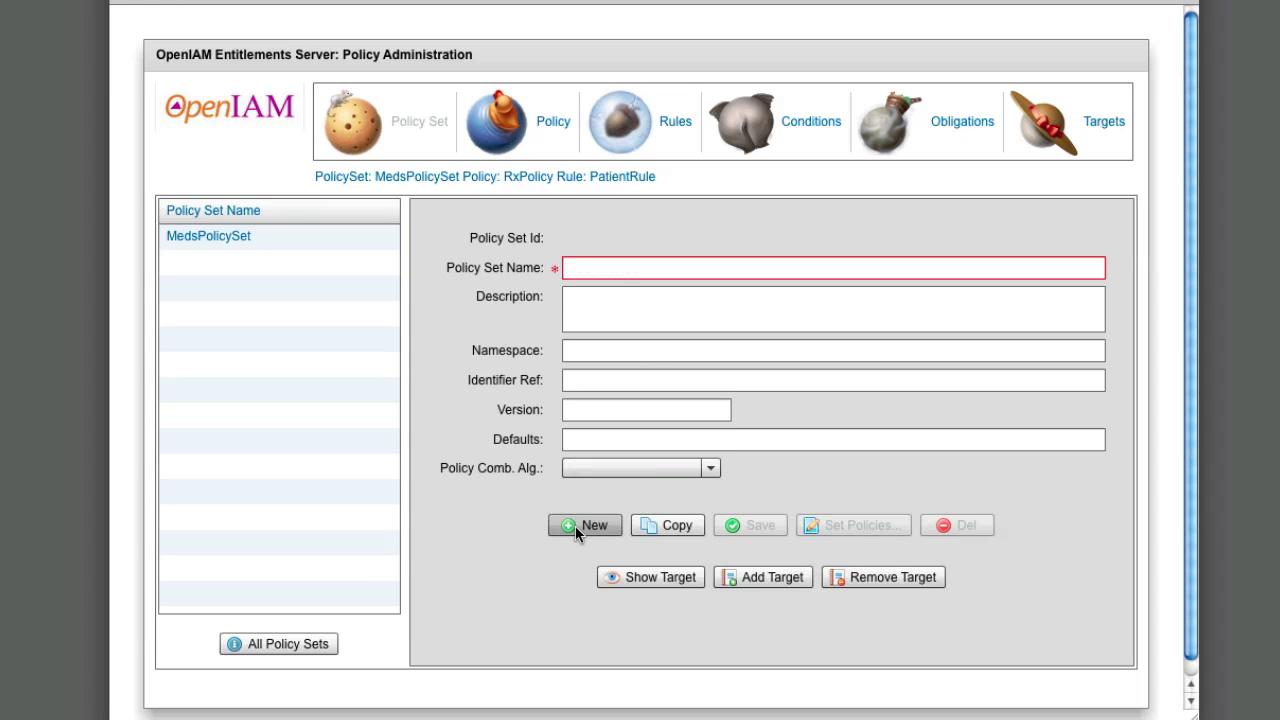
pyautogui.click(589, 271)
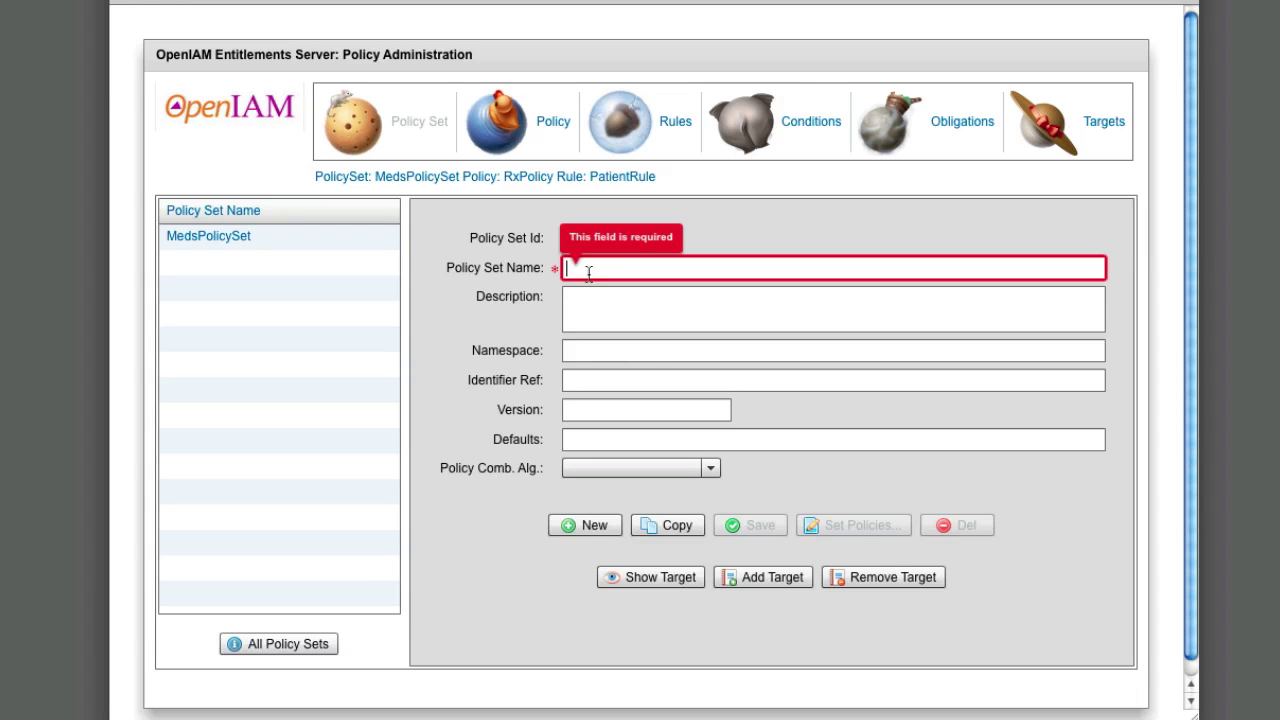
pyautogui.write('S')
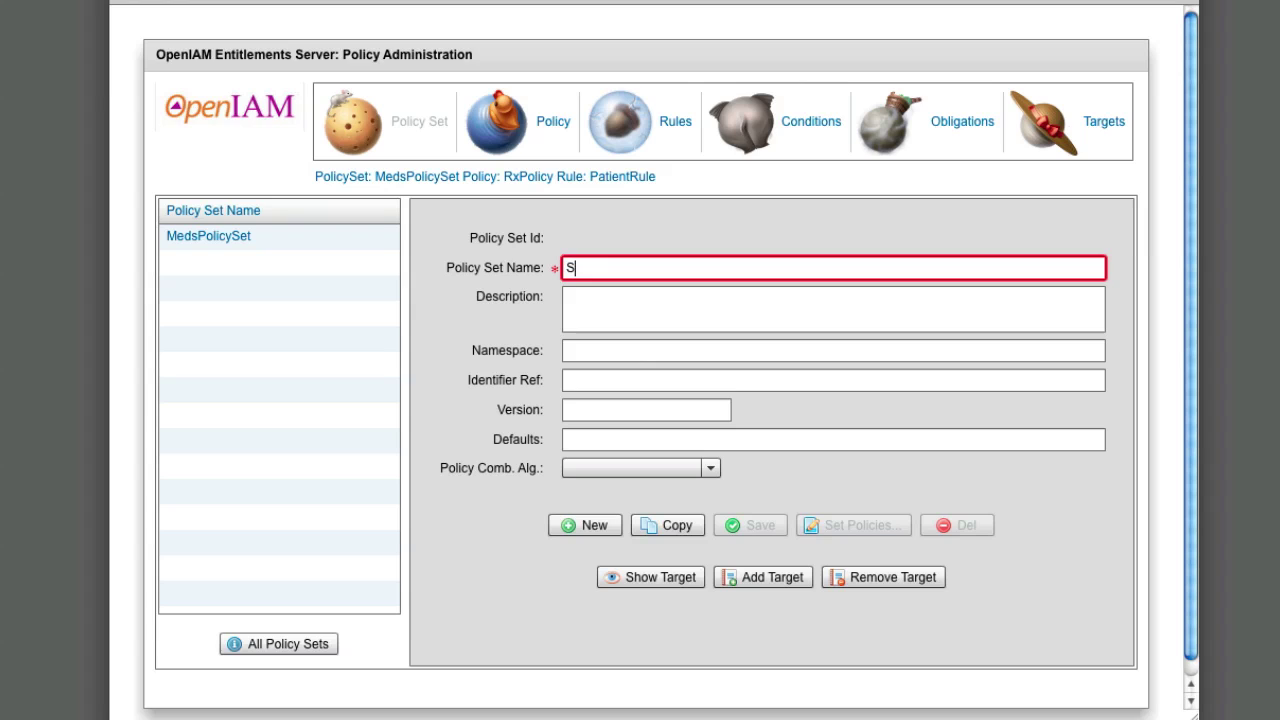
pyautogui.press('BackSpace')
pyautogui.write('Demp')
pyautogui.press('BackSpace')
pyautogui.write('o')
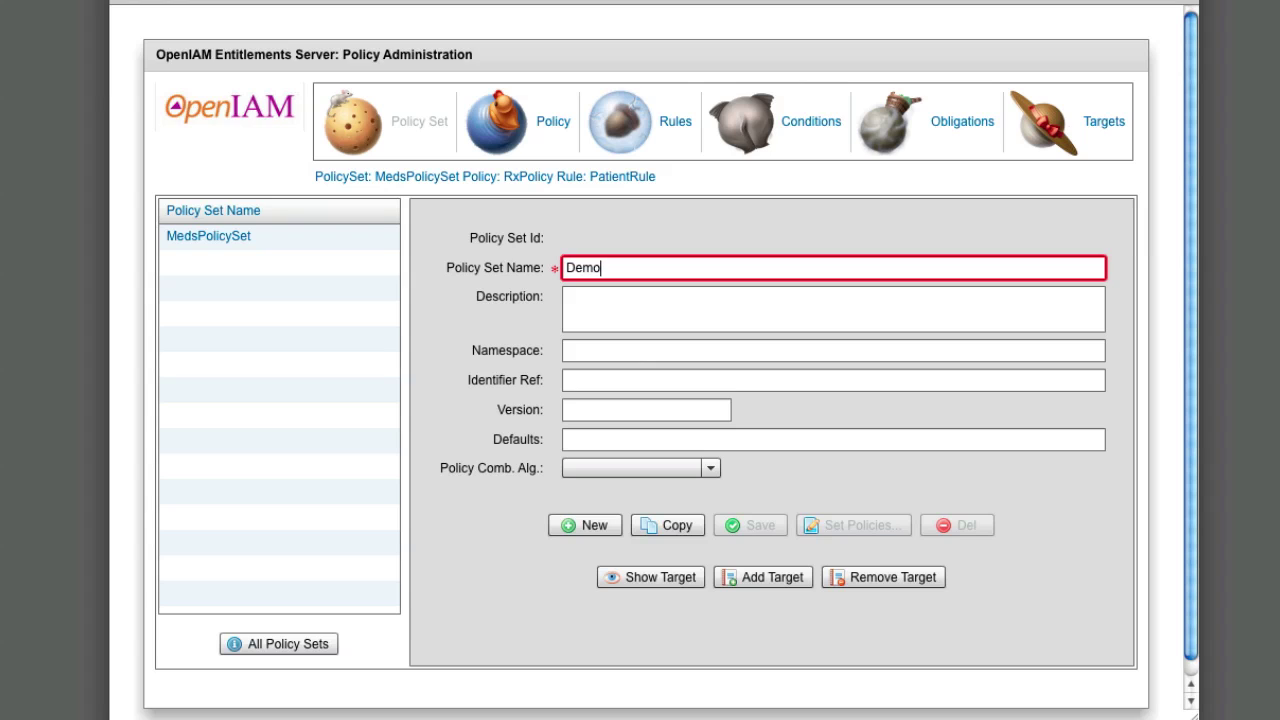
pyautogui.write('PolicySet')
pyautogui.click(710, 468)
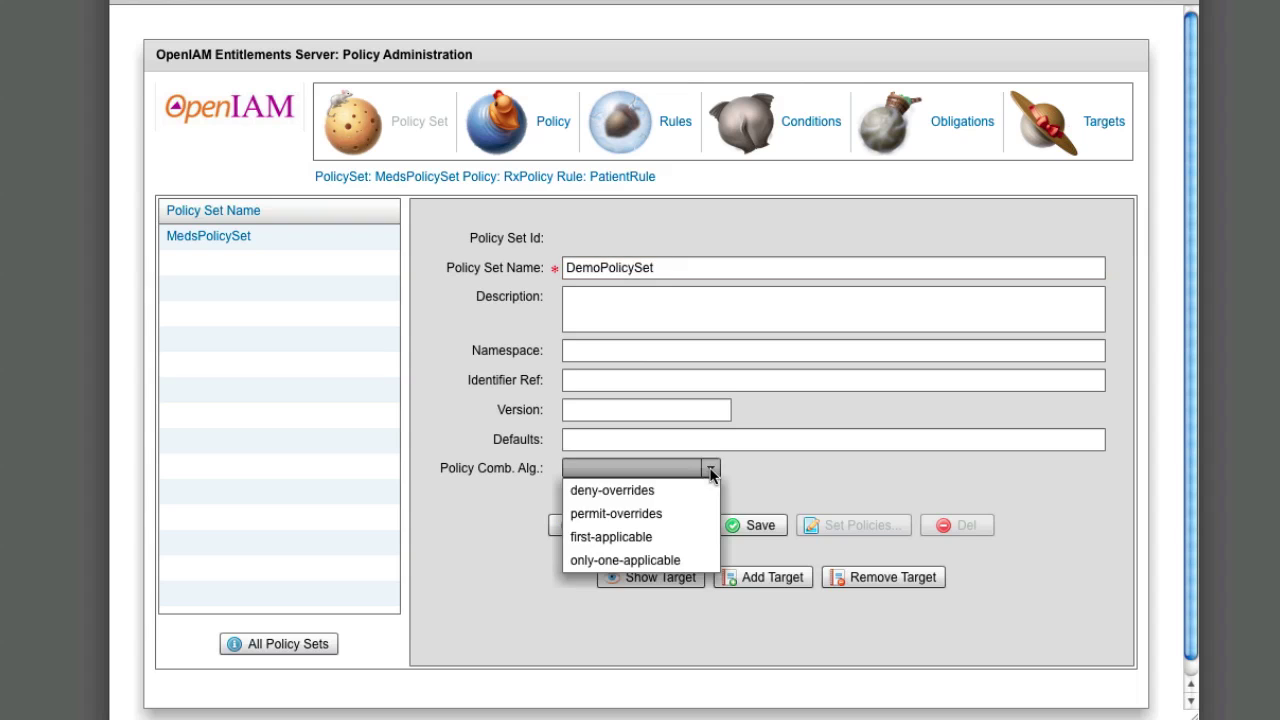
pyautogui.click(662, 490)
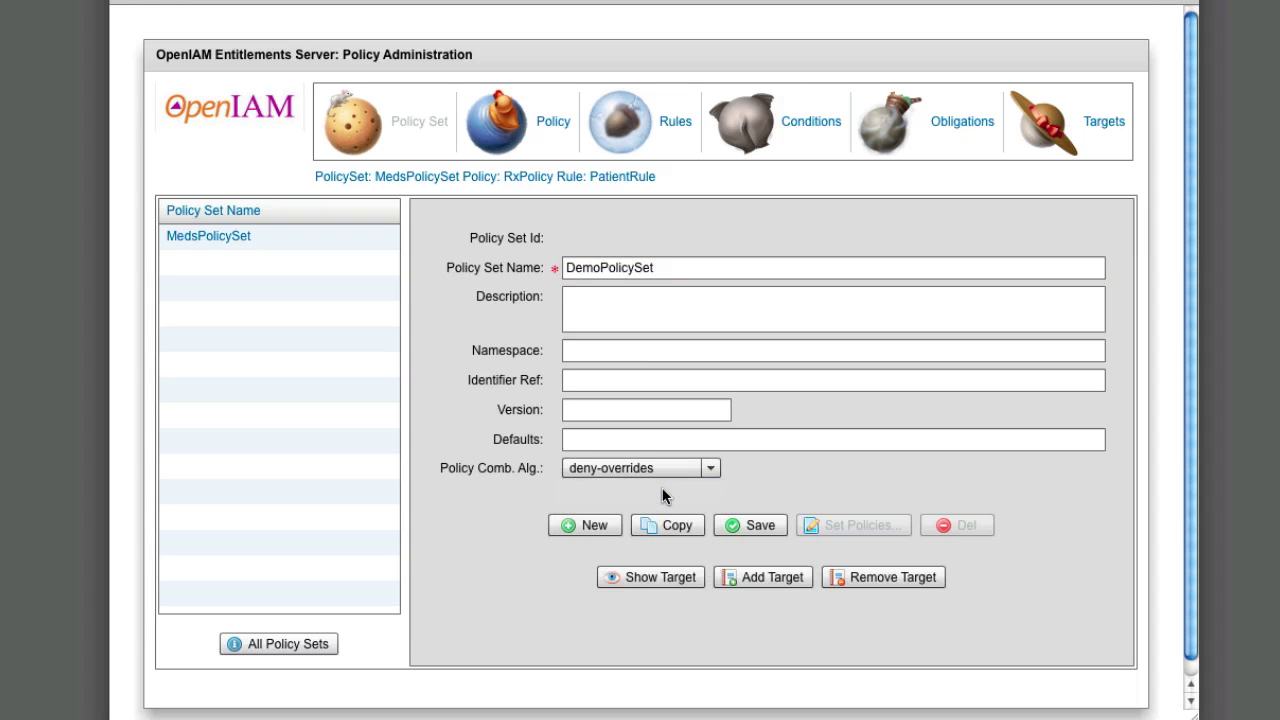
pyautogui.click(745, 526)
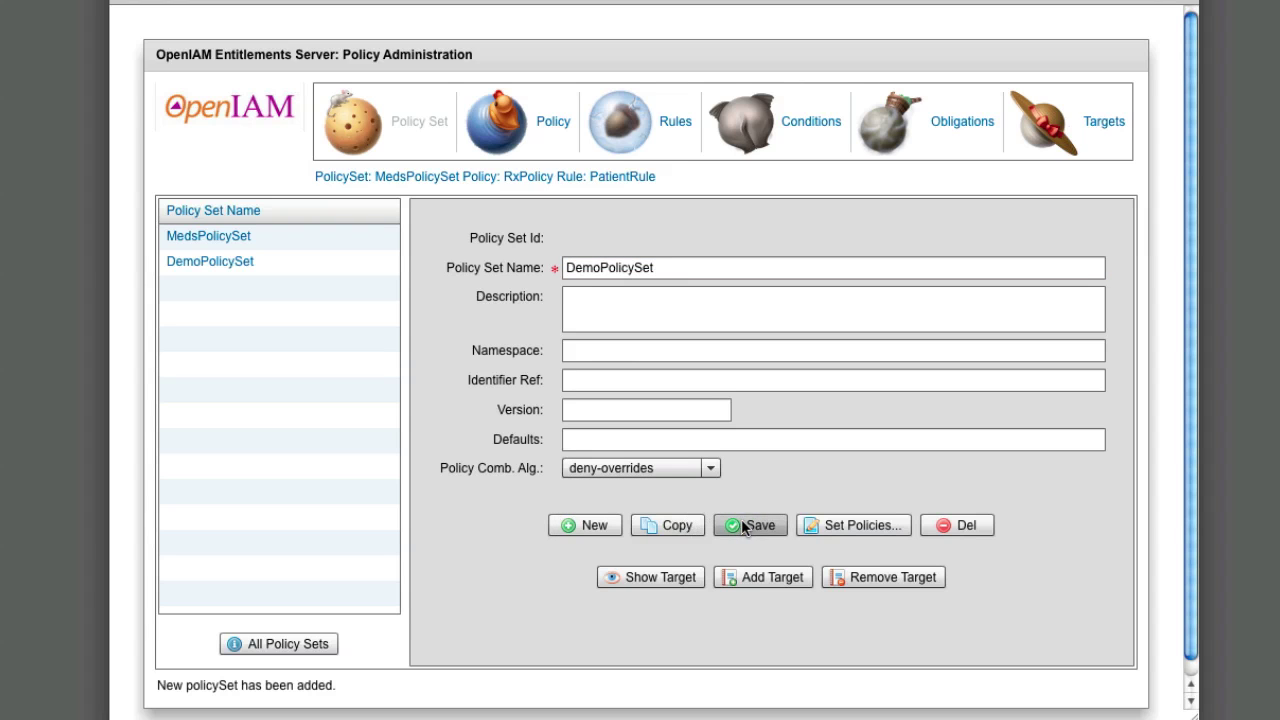
pyautogui.click(289, 268)
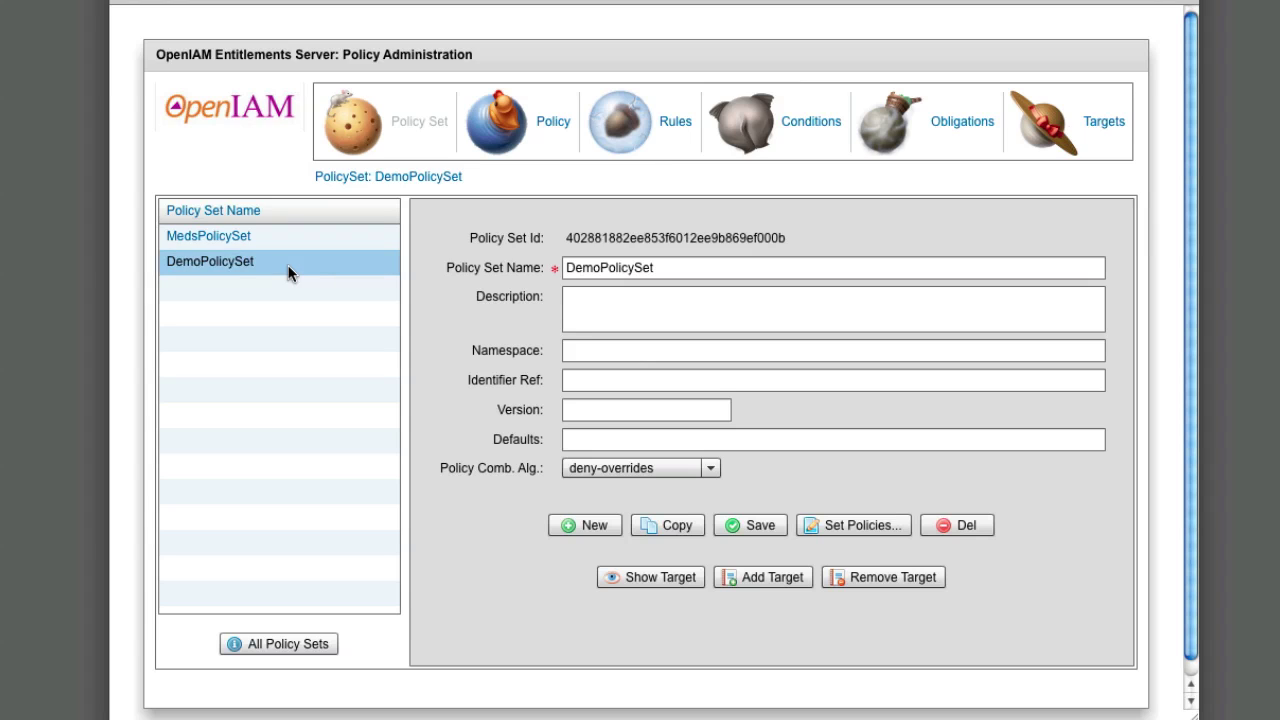
# Create and save a new policy DemoPolicy with deny-overrides as its rule combining algorithm.
pyautogui.click(530, 122)
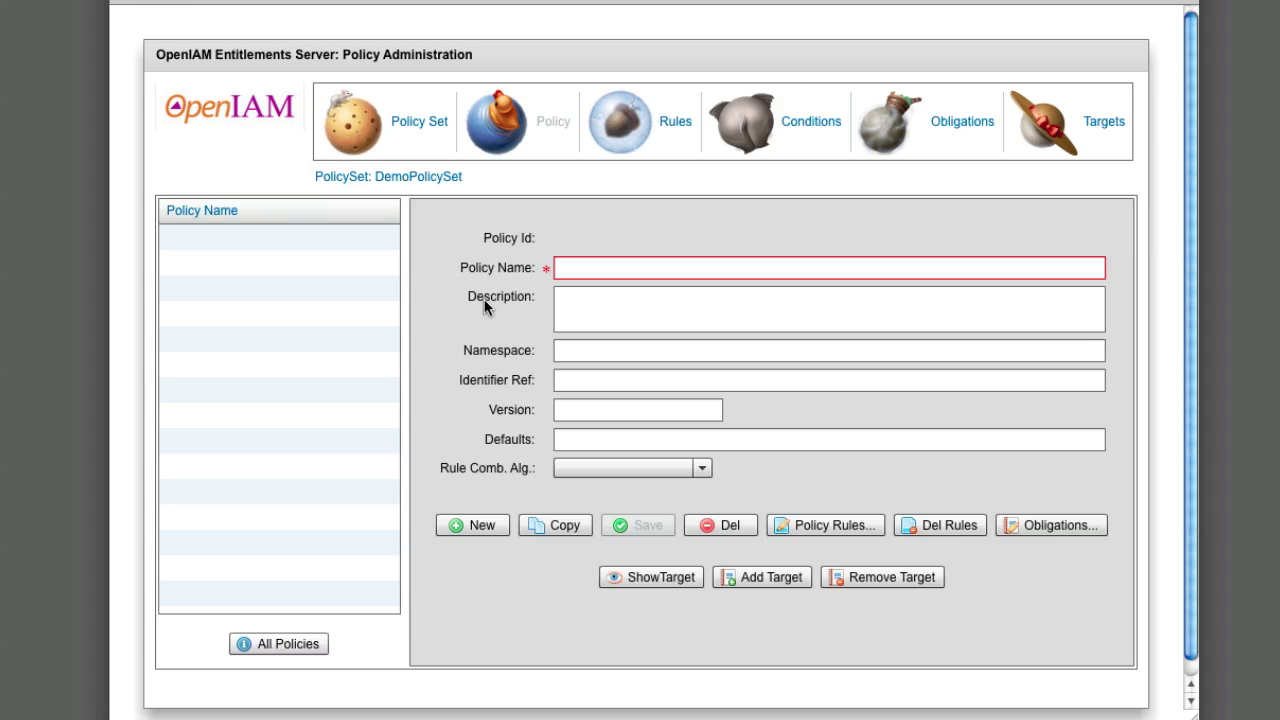
pyautogui.click(272, 646)
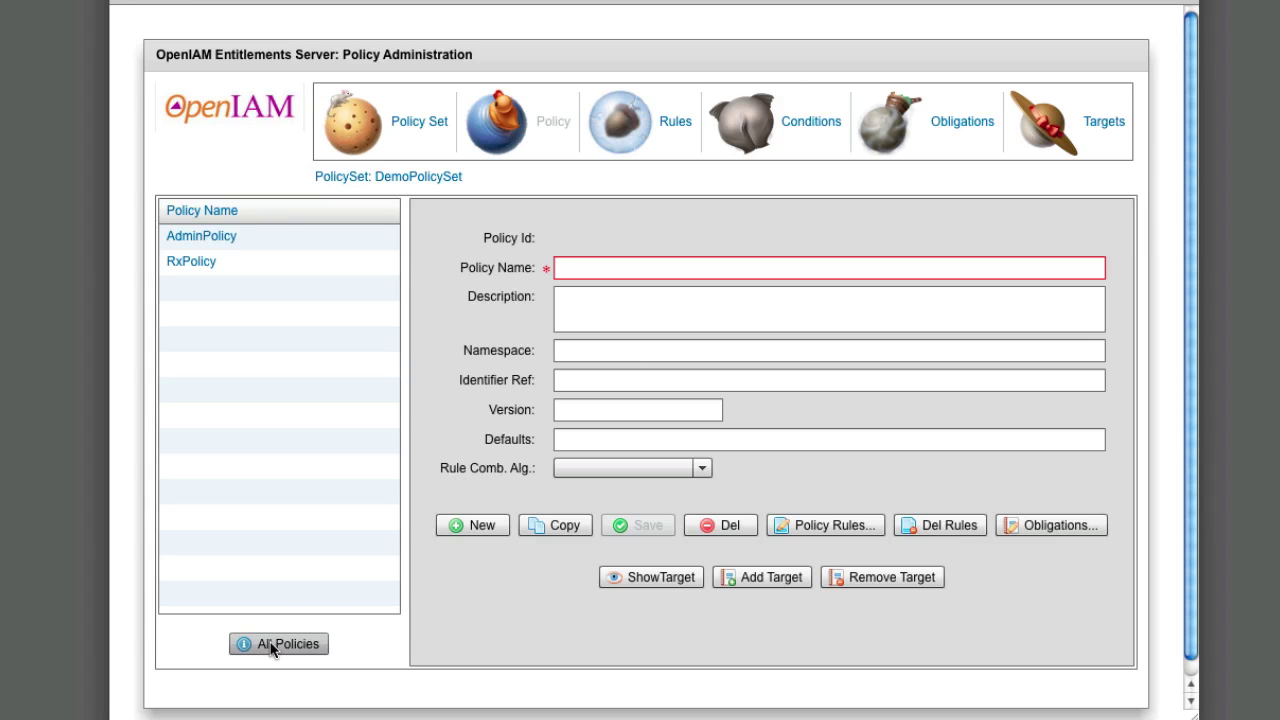
pyautogui.click(466, 530)
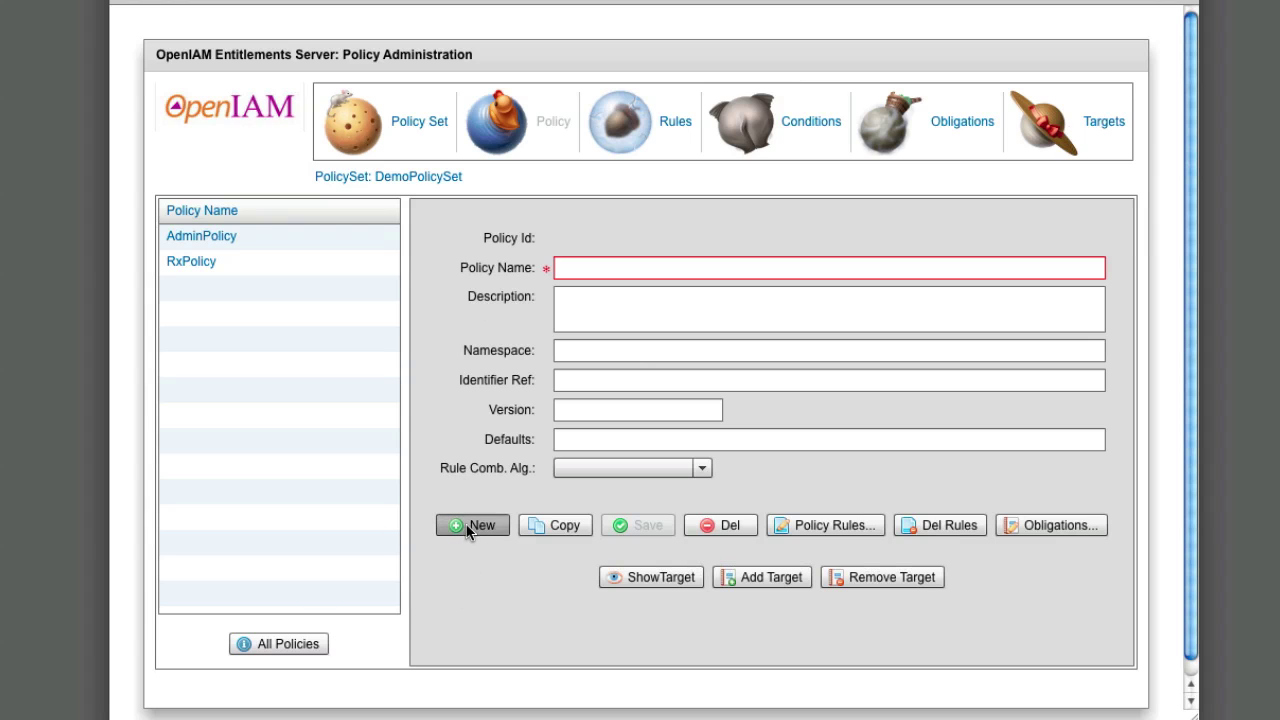
pyautogui.click(587, 268)
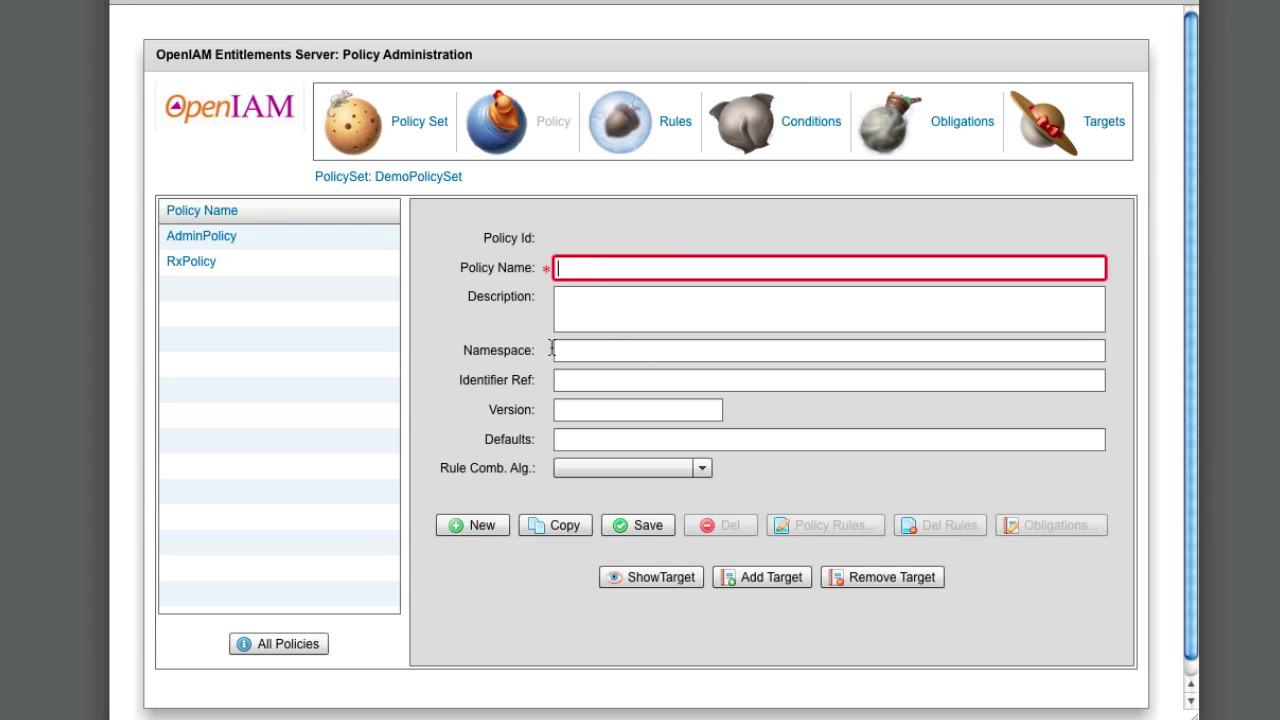
pyautogui.write('DemoPolicy')
pyautogui.click(698, 470)
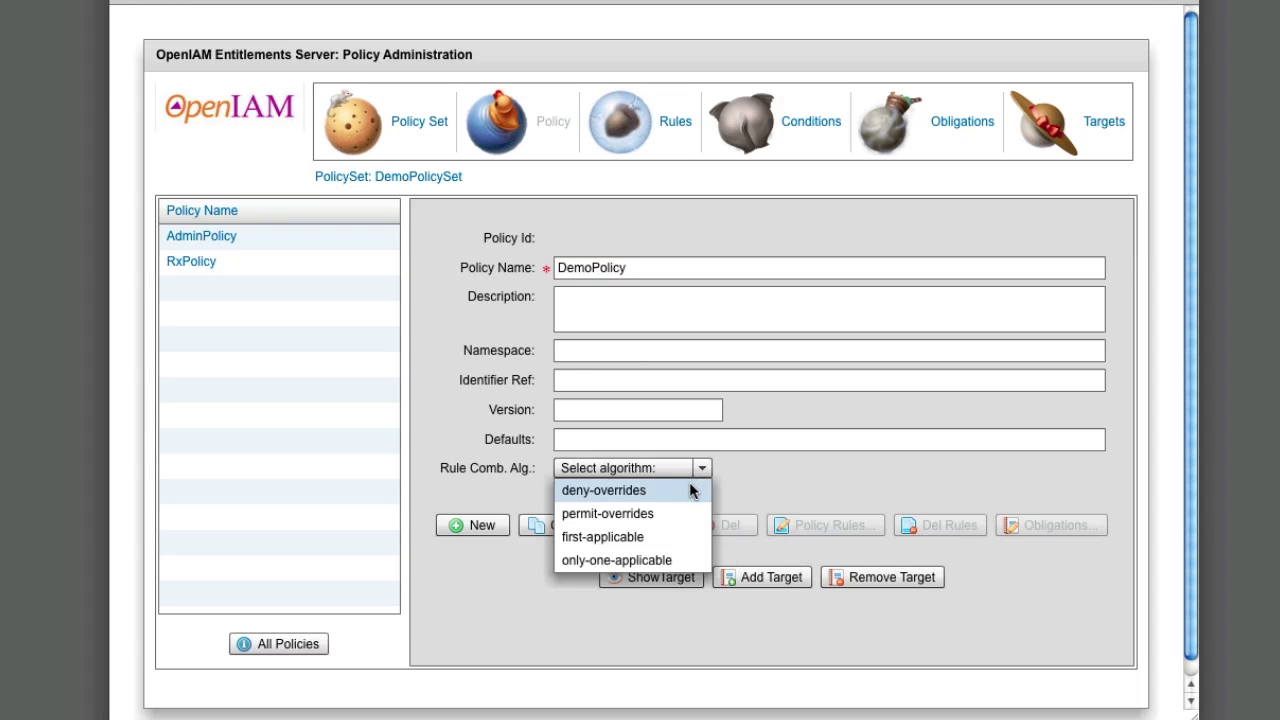
pyautogui.click(617, 489)
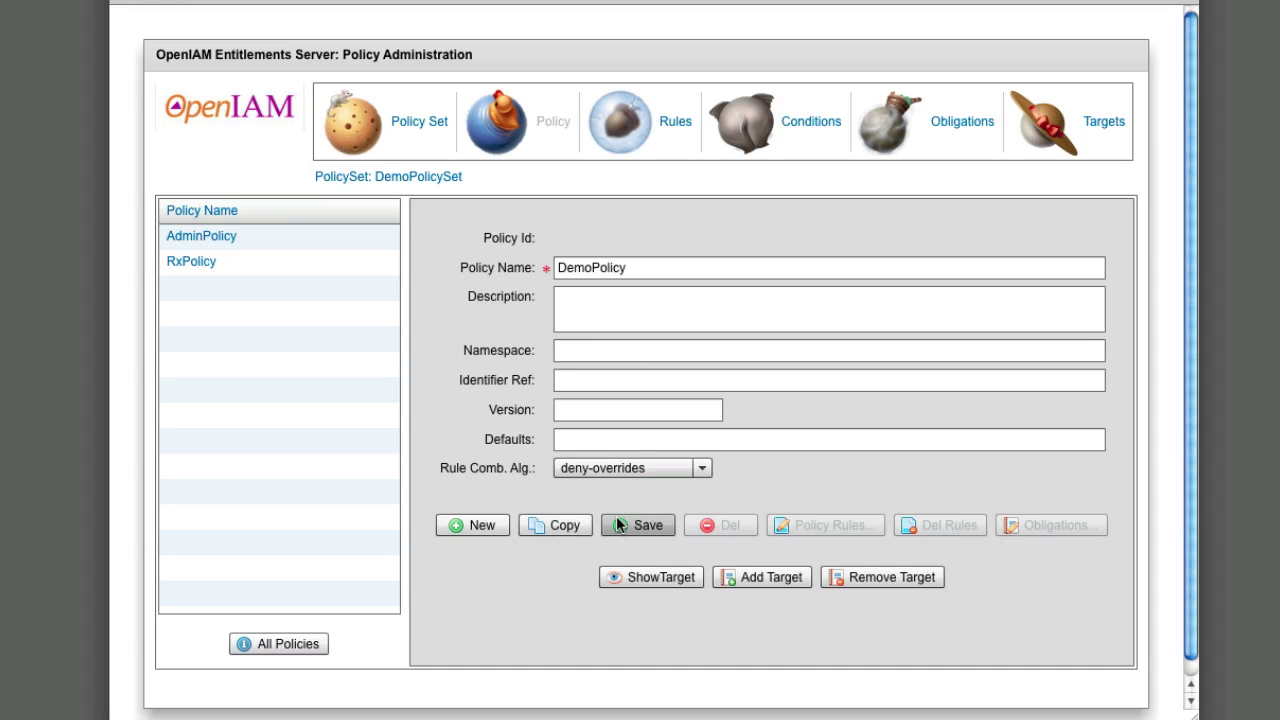
pyautogui.click(618, 526)
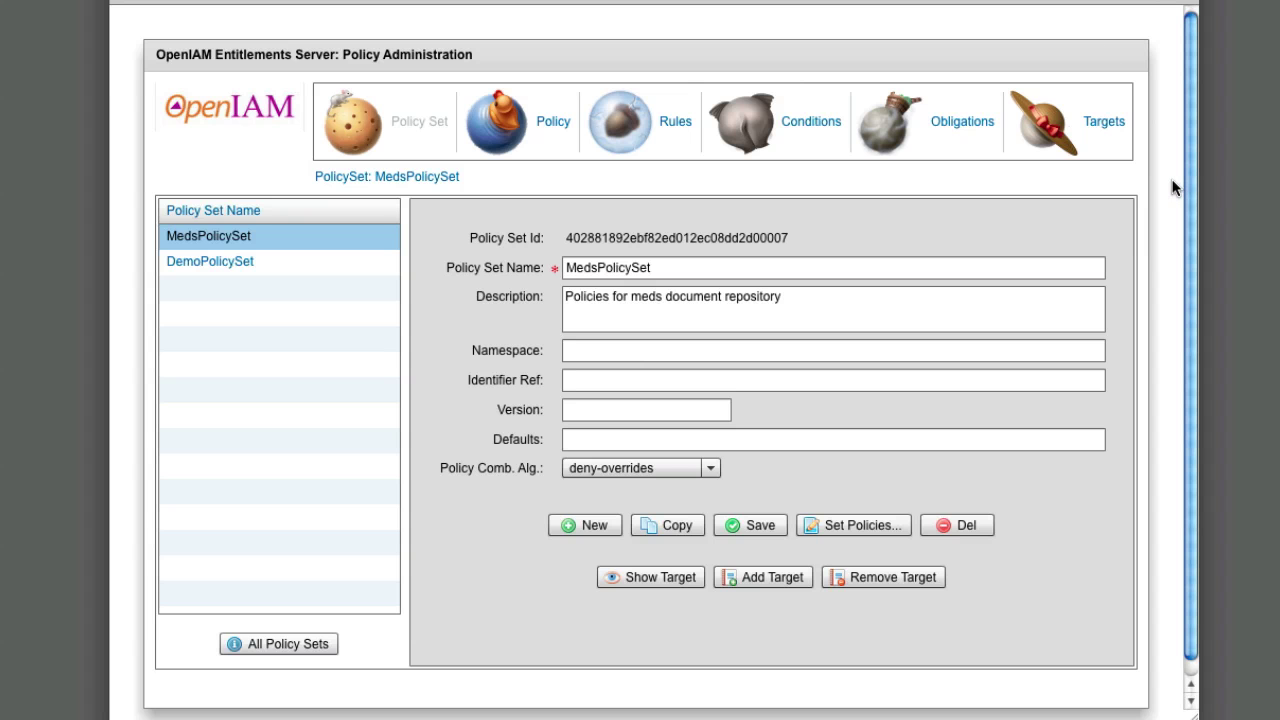
pyautogui.click(1061, 124)
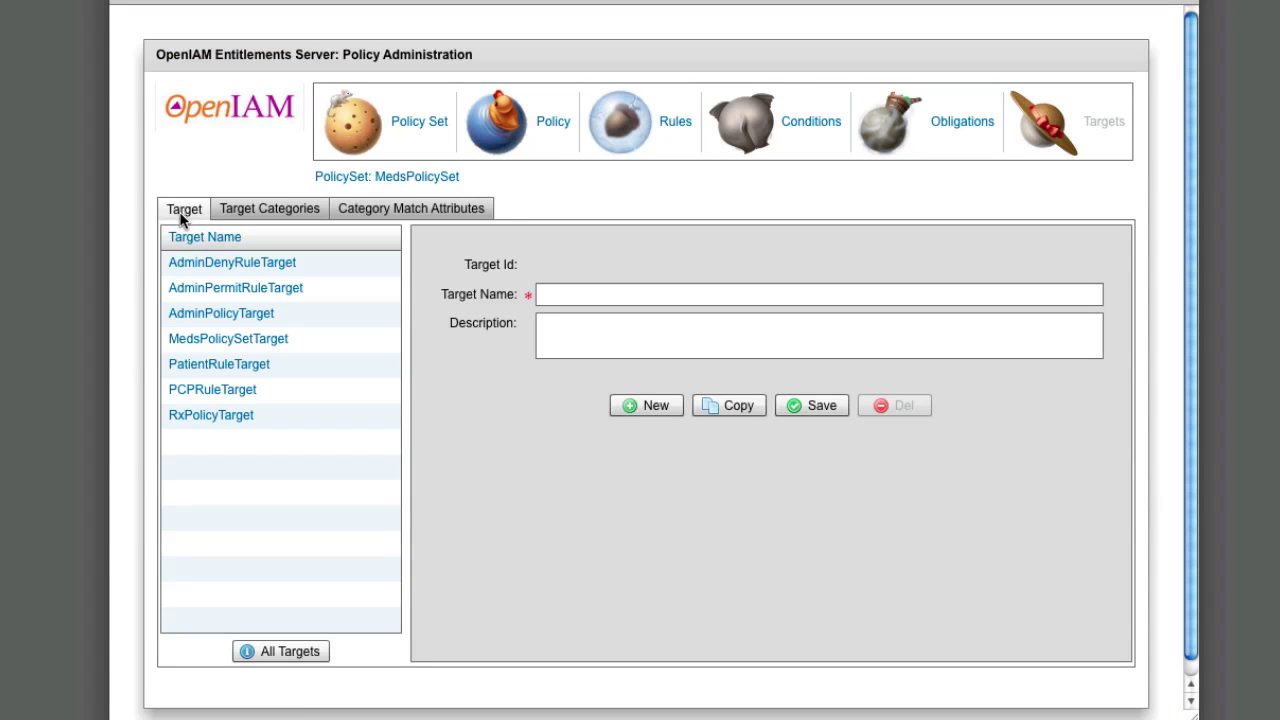
# Inspect MedsPolicySetTarget's resource category and its resource-id MATCH meds.com attribute.
pyautogui.click(241, 340)
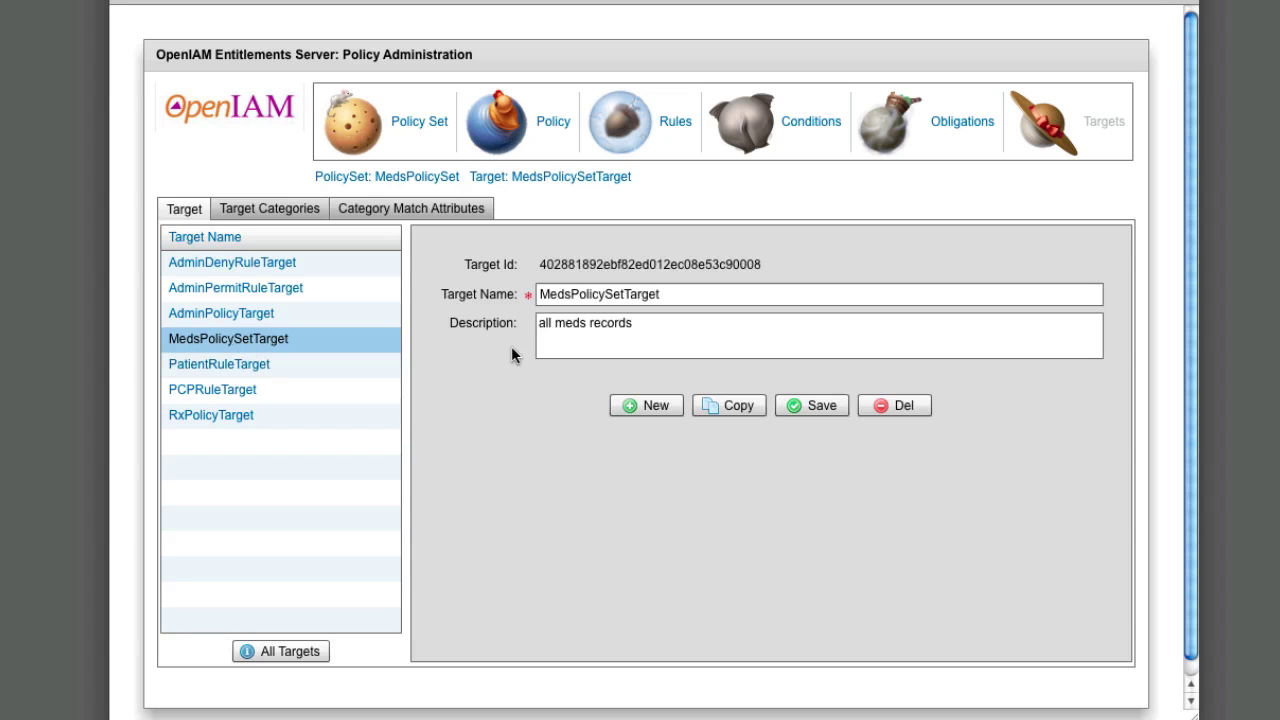
pyautogui.click(300, 208)
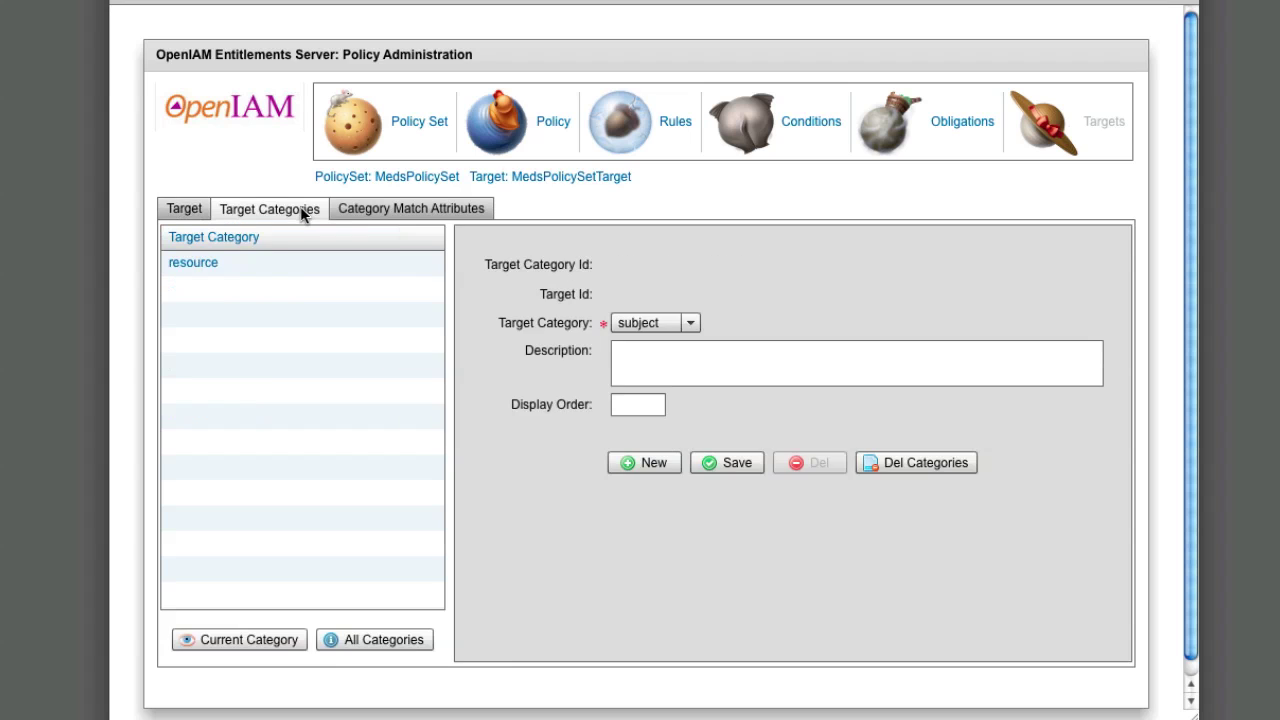
pyautogui.click(209, 263)
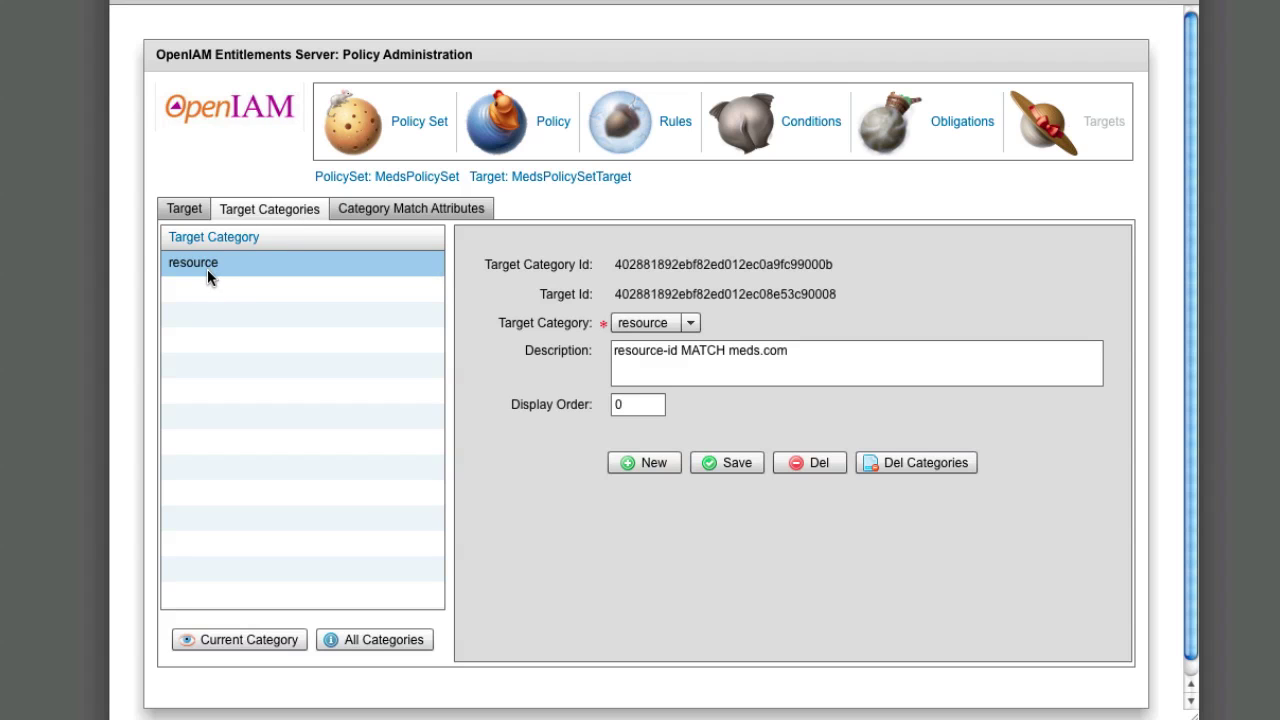
pyautogui.click(434, 212)
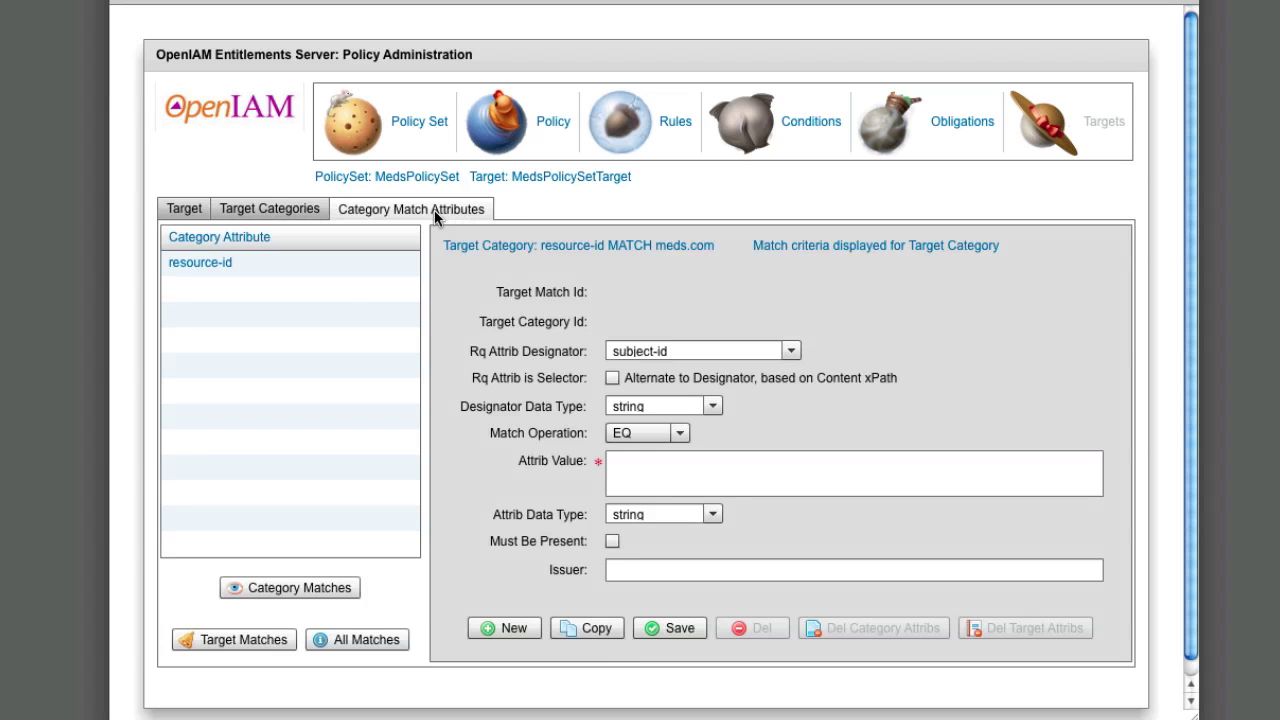
pyautogui.click(337, 268)
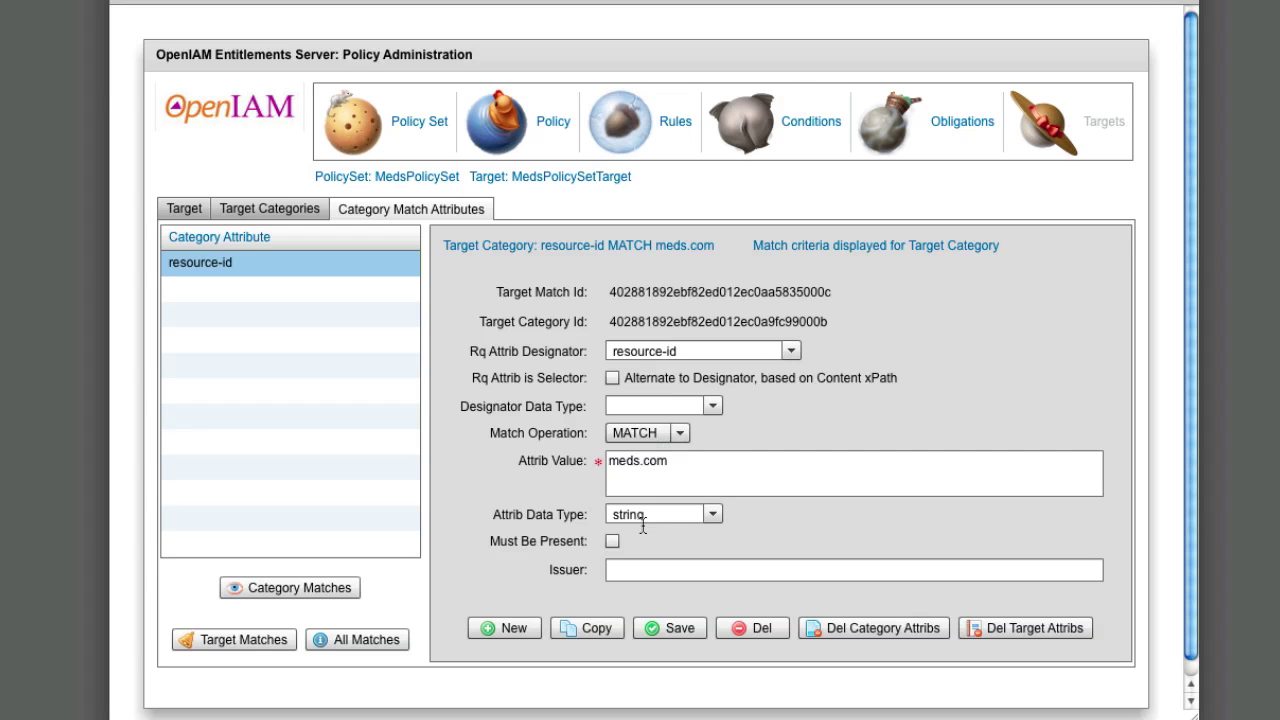
pyautogui.click(264, 207)
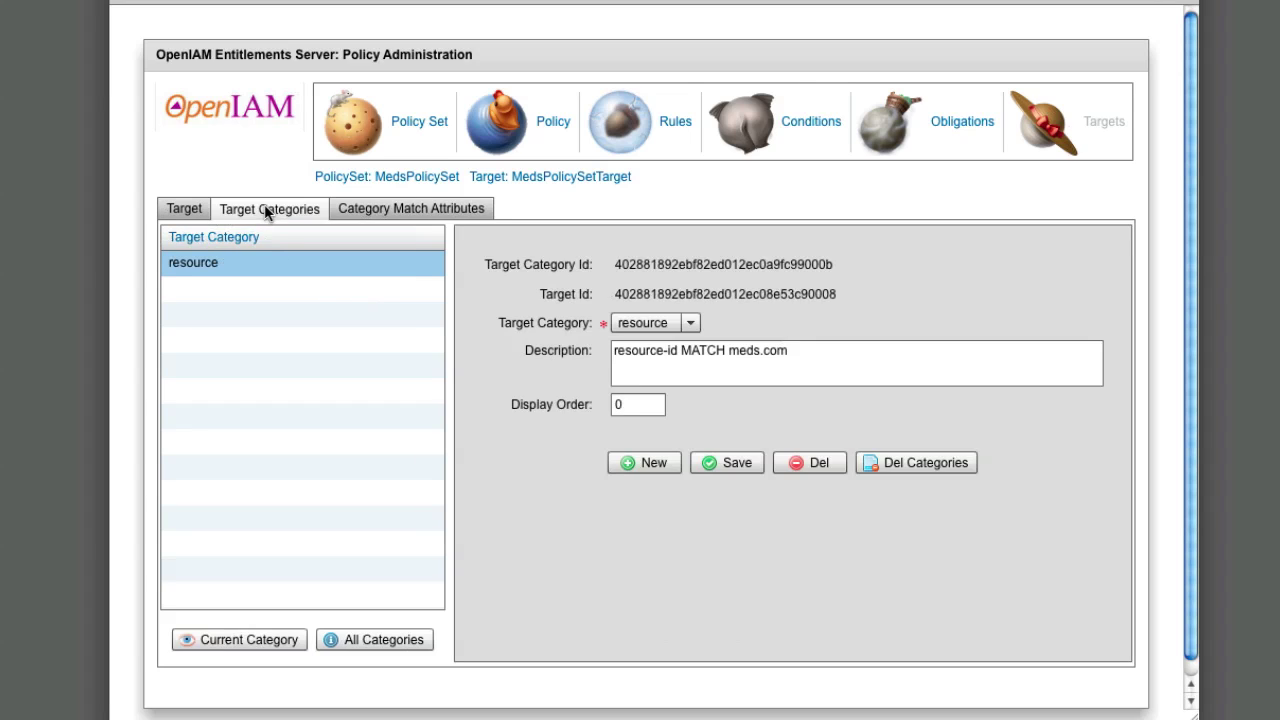
# Add an env target category described as 'location' to MedsPolicySetTarget and open it.
pyautogui.click(667, 465)
pyautogui.click(686, 324)
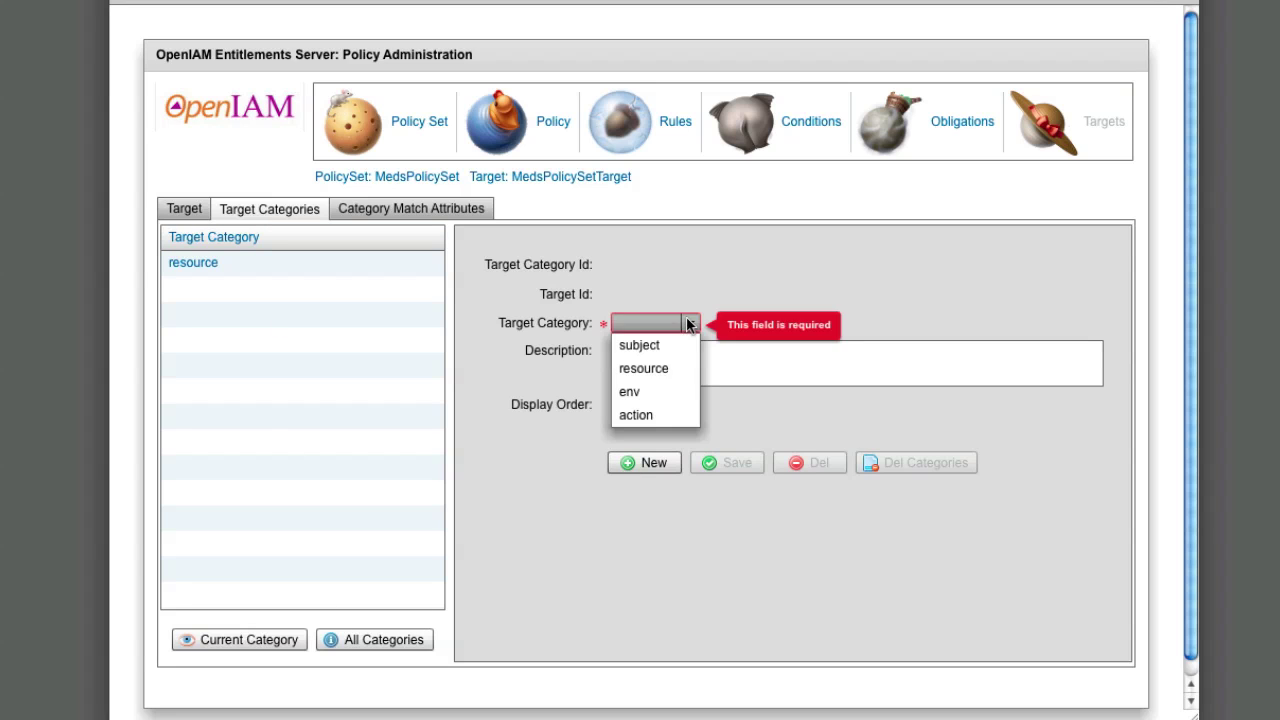
pyautogui.click(644, 395)
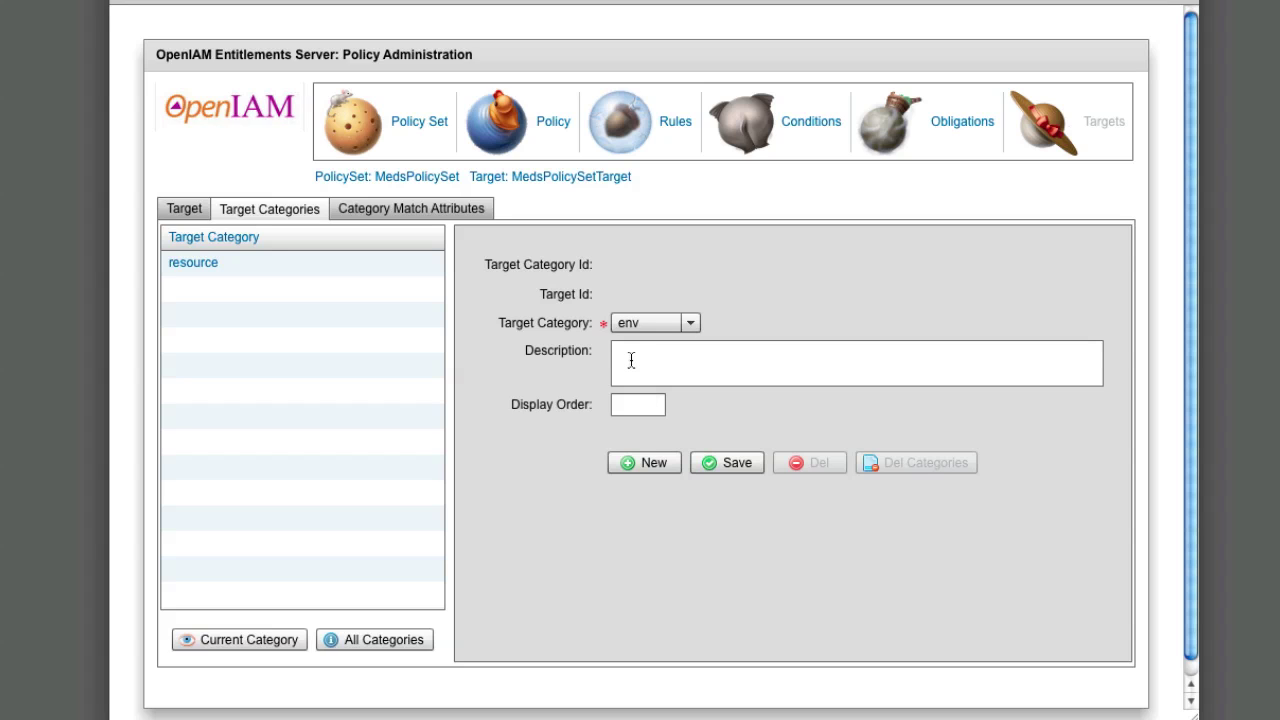
pyautogui.click(631, 360)
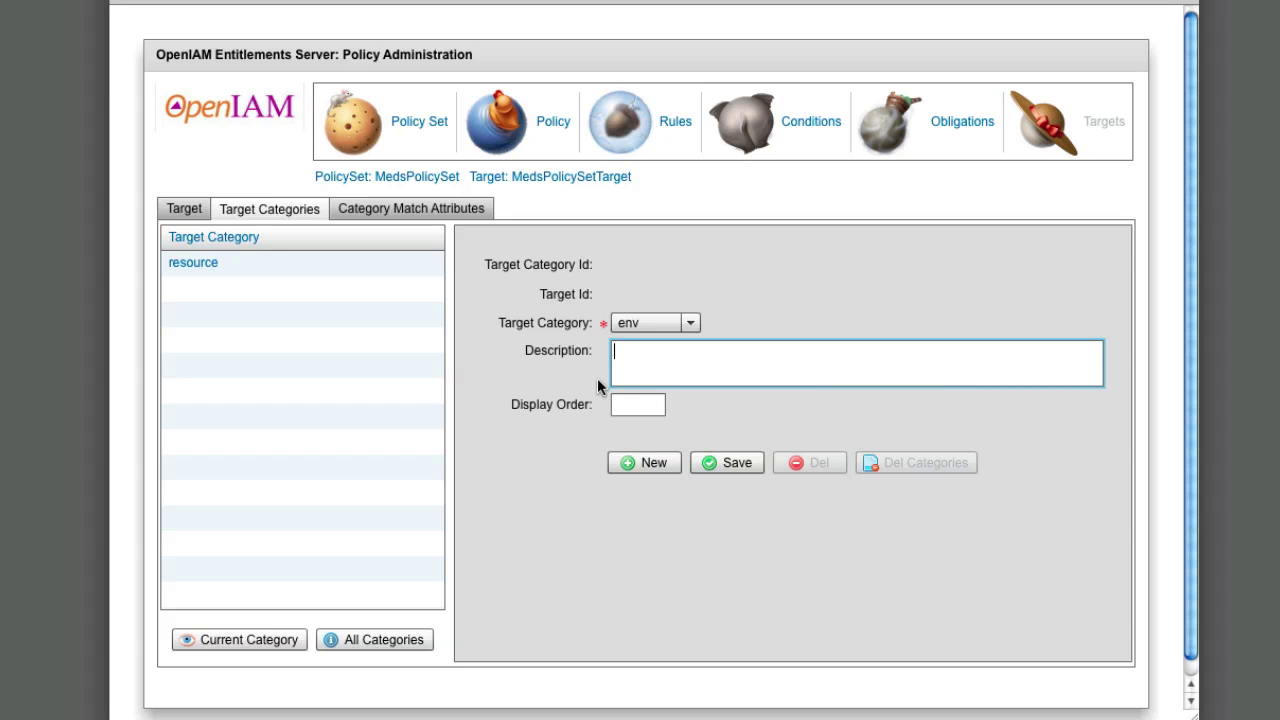
pyautogui.write('location')
pyautogui.click(706, 465)
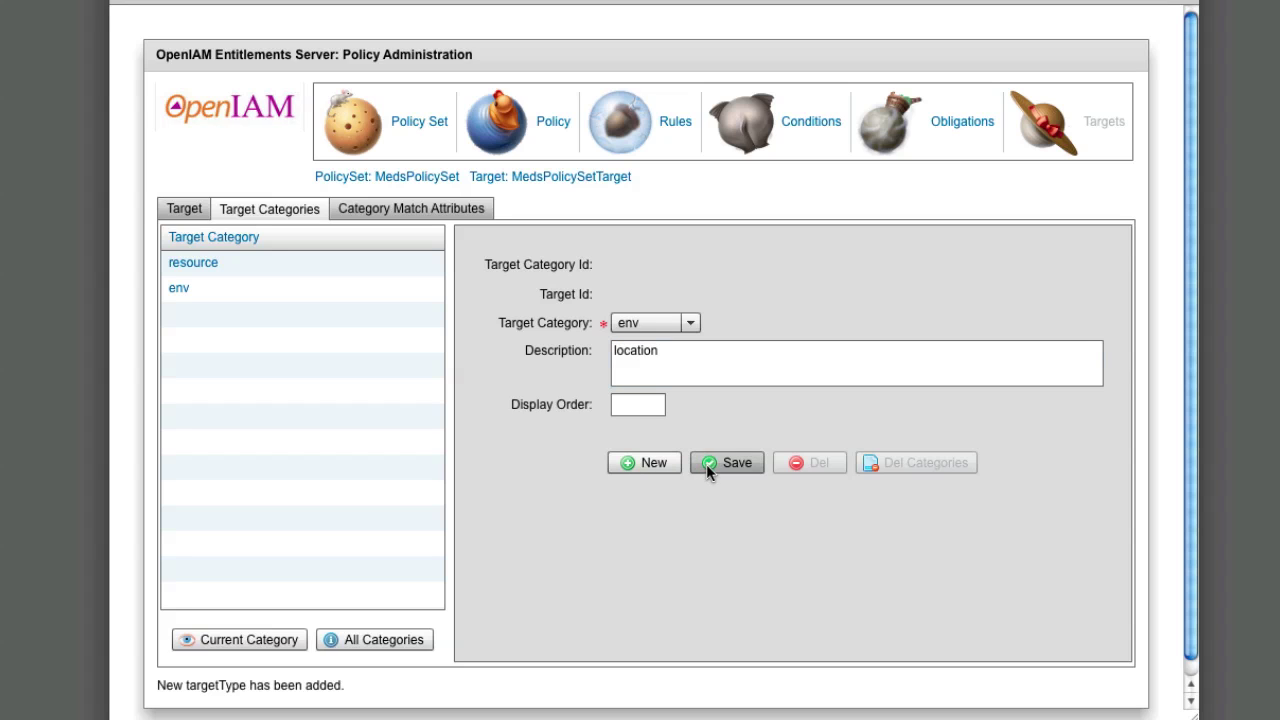
pyautogui.click(353, 291)
# Add and save an env-location EQ match with value NY on the location category.
pyautogui.click(397, 210)
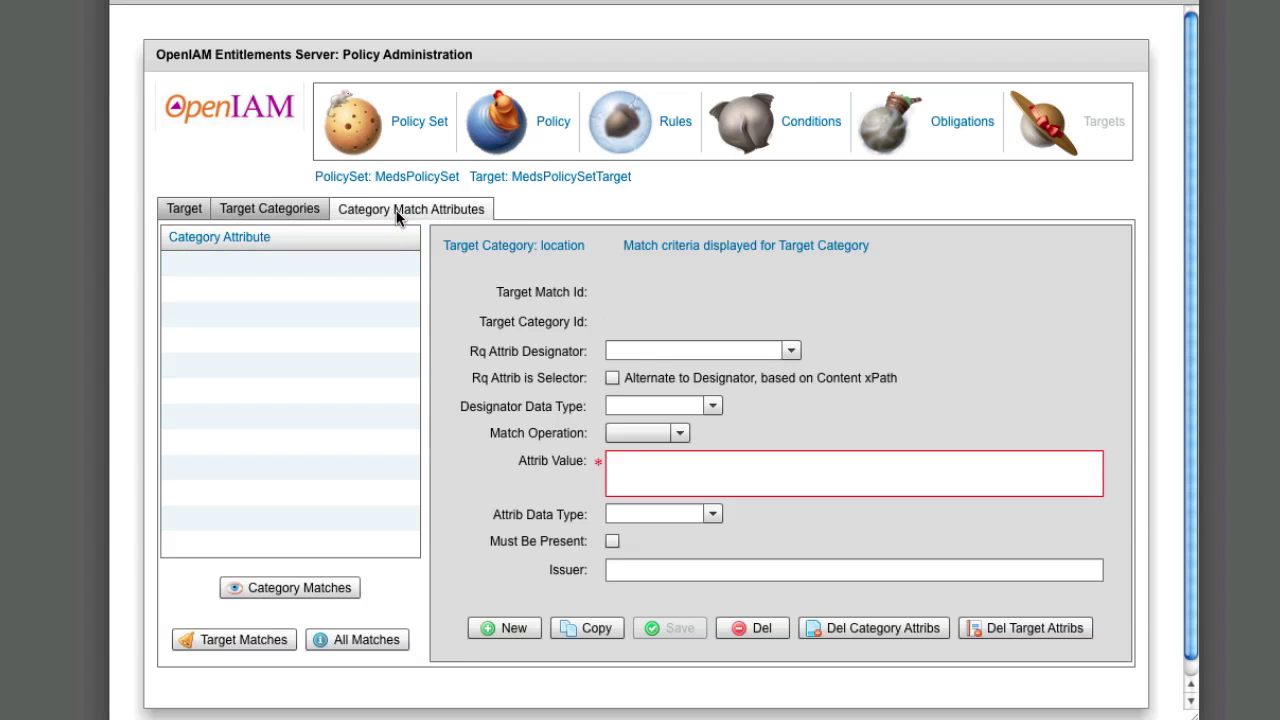
pyautogui.click(510, 628)
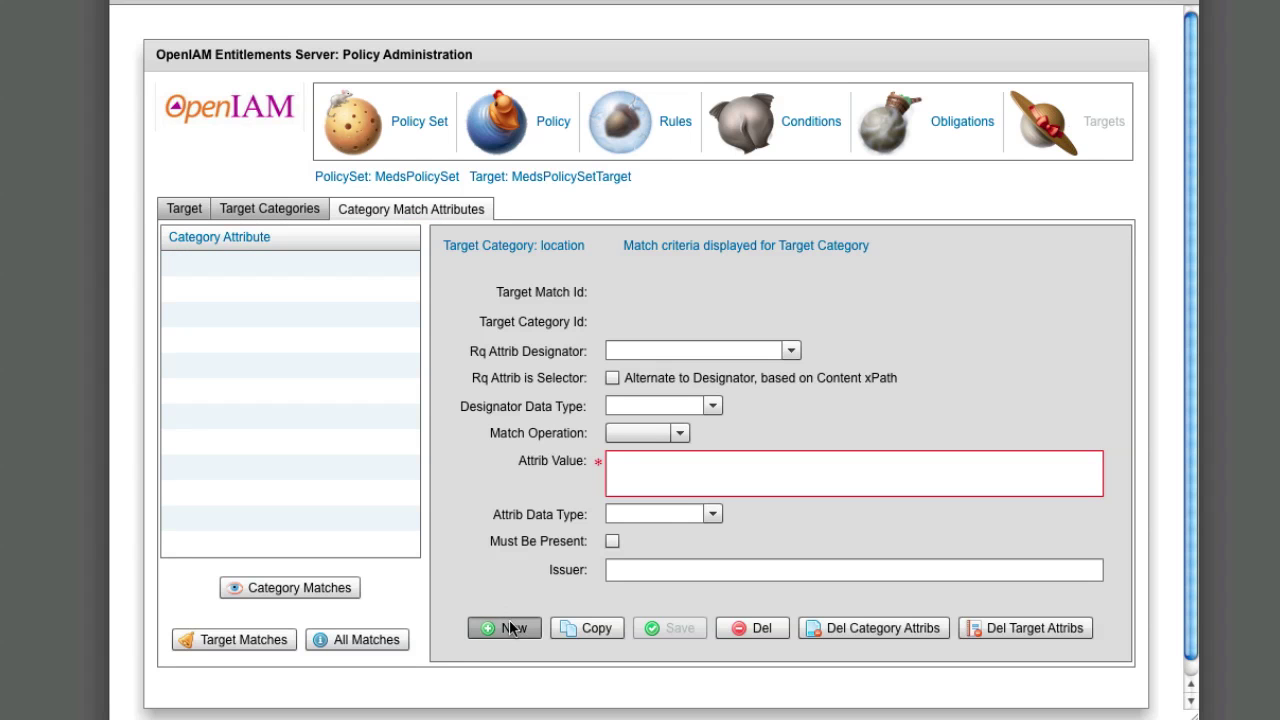
pyautogui.click(792, 352)
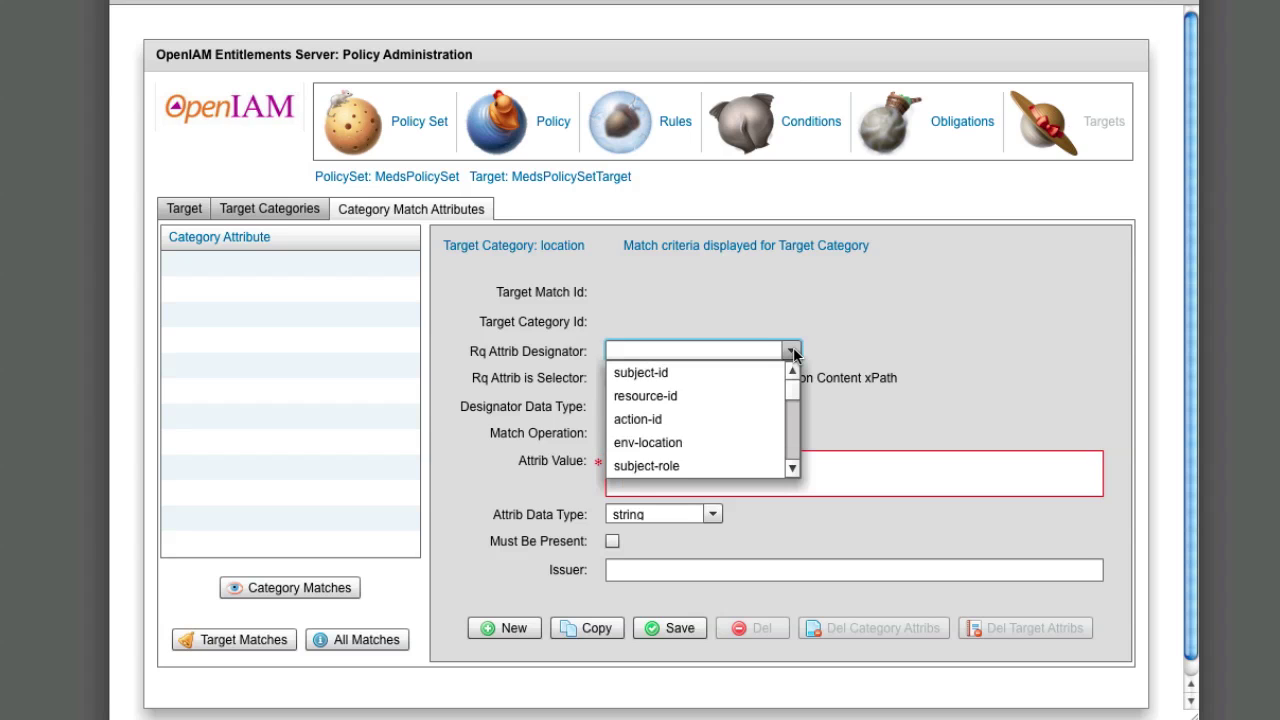
pyautogui.click(680, 442)
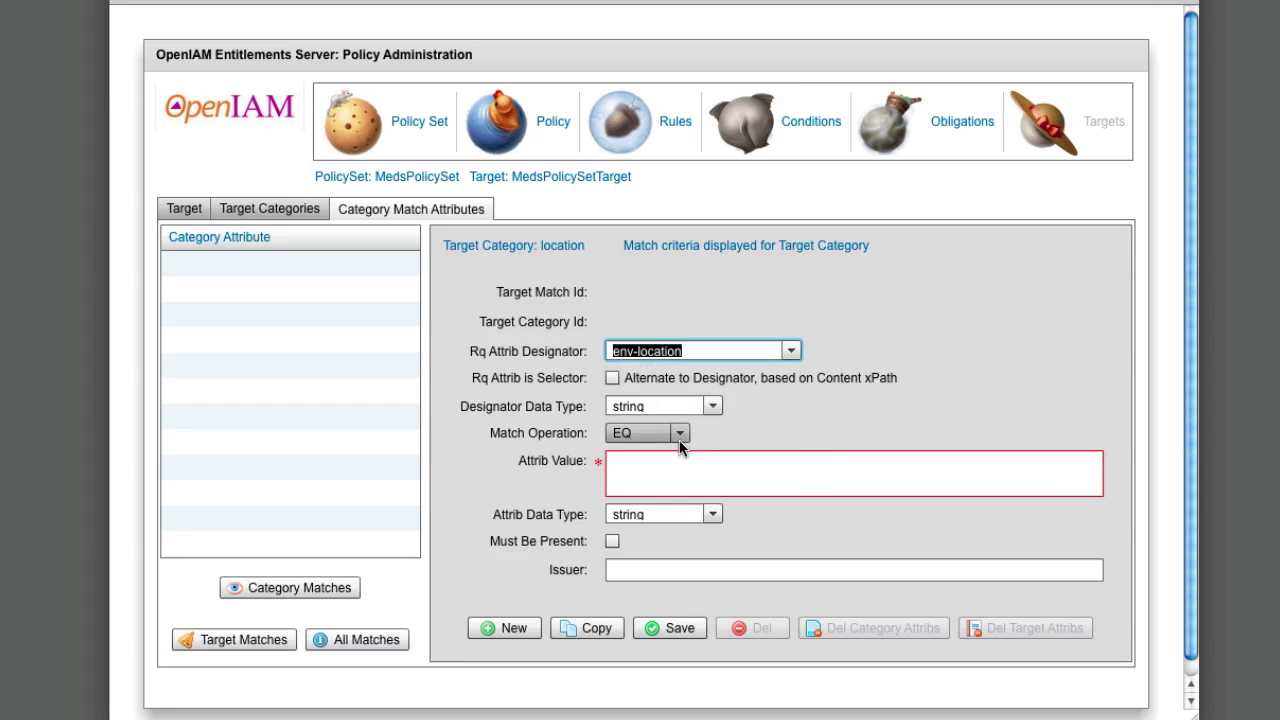
pyautogui.click(632, 474)
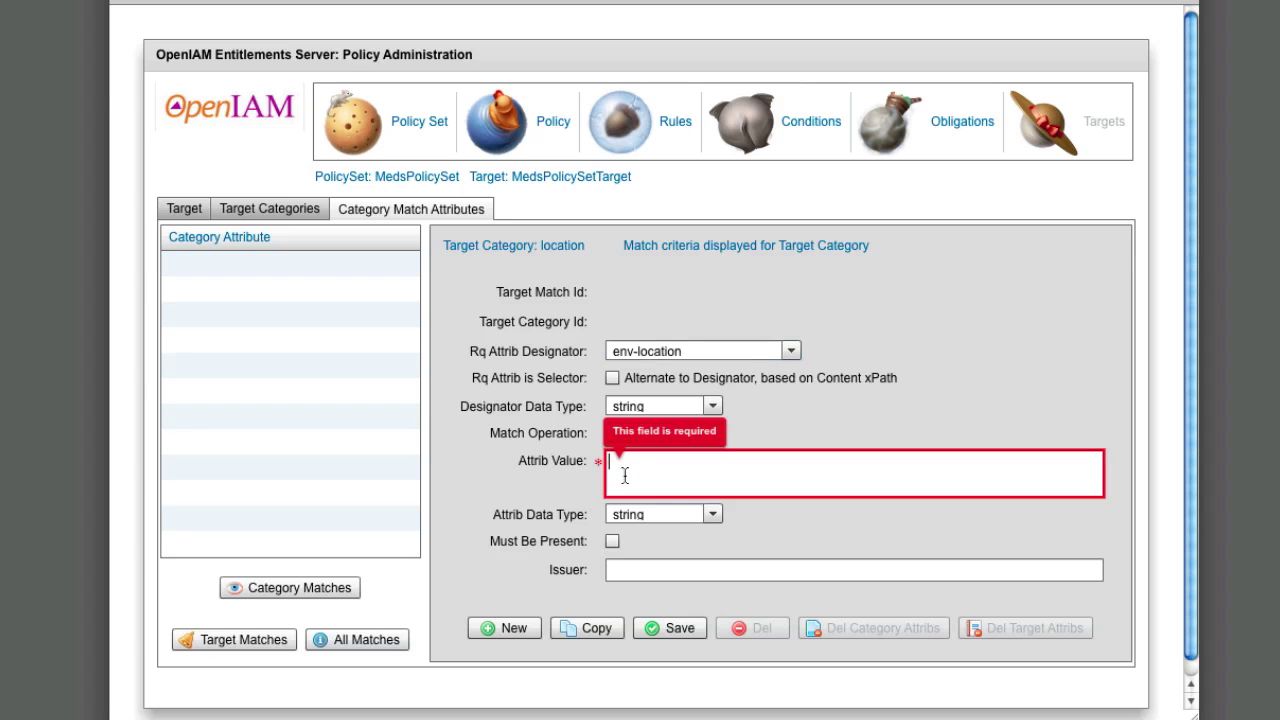
pyautogui.write('N')
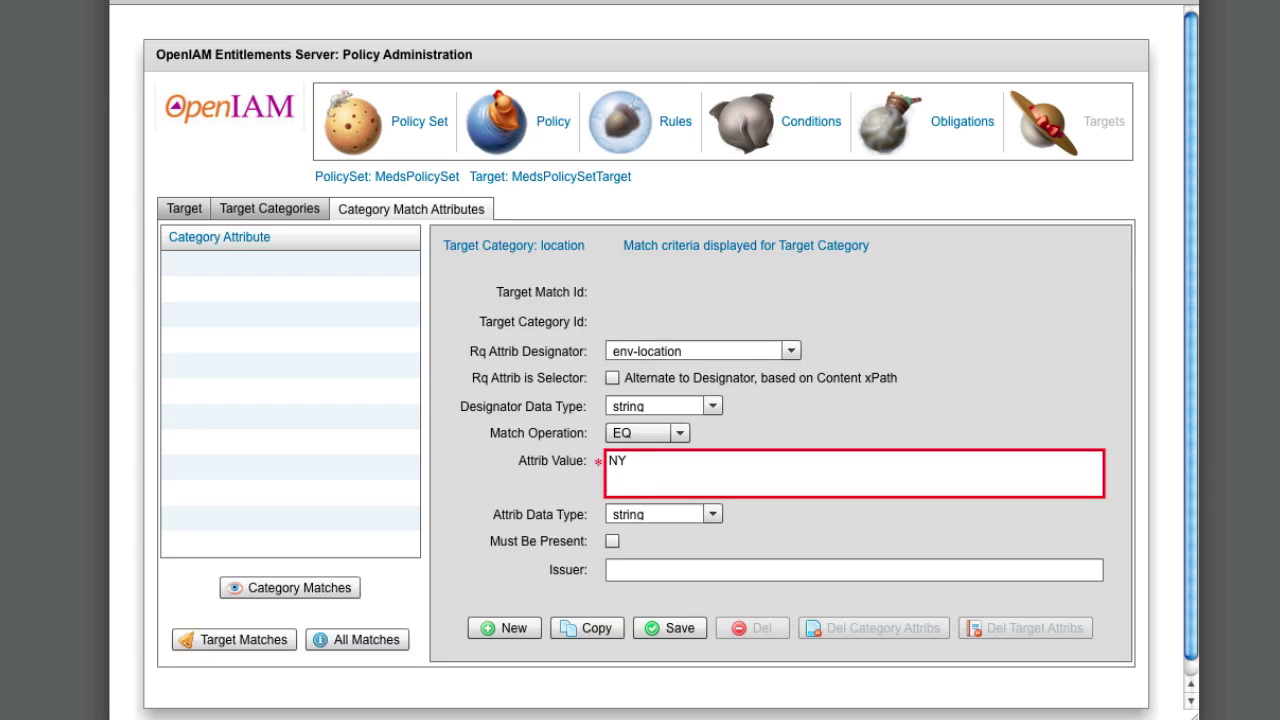
pyautogui.write('Y')
pyautogui.click(678, 628)
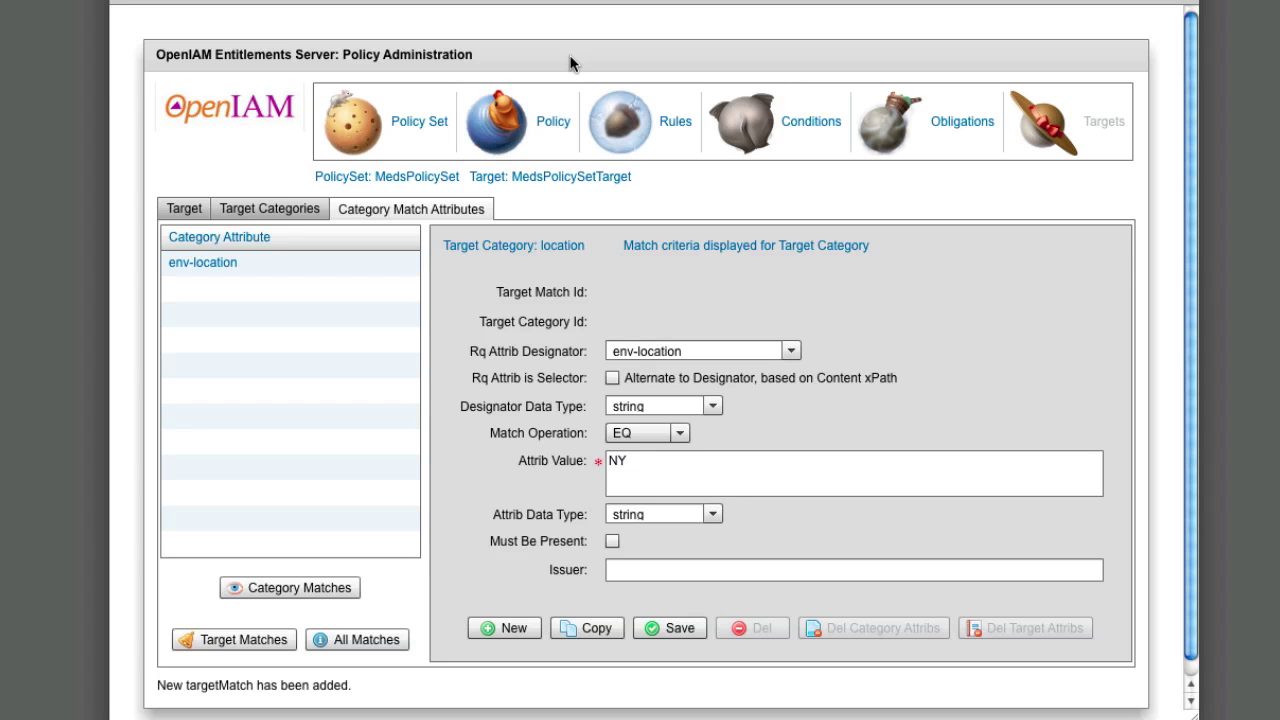
pyautogui.click(400, 130)
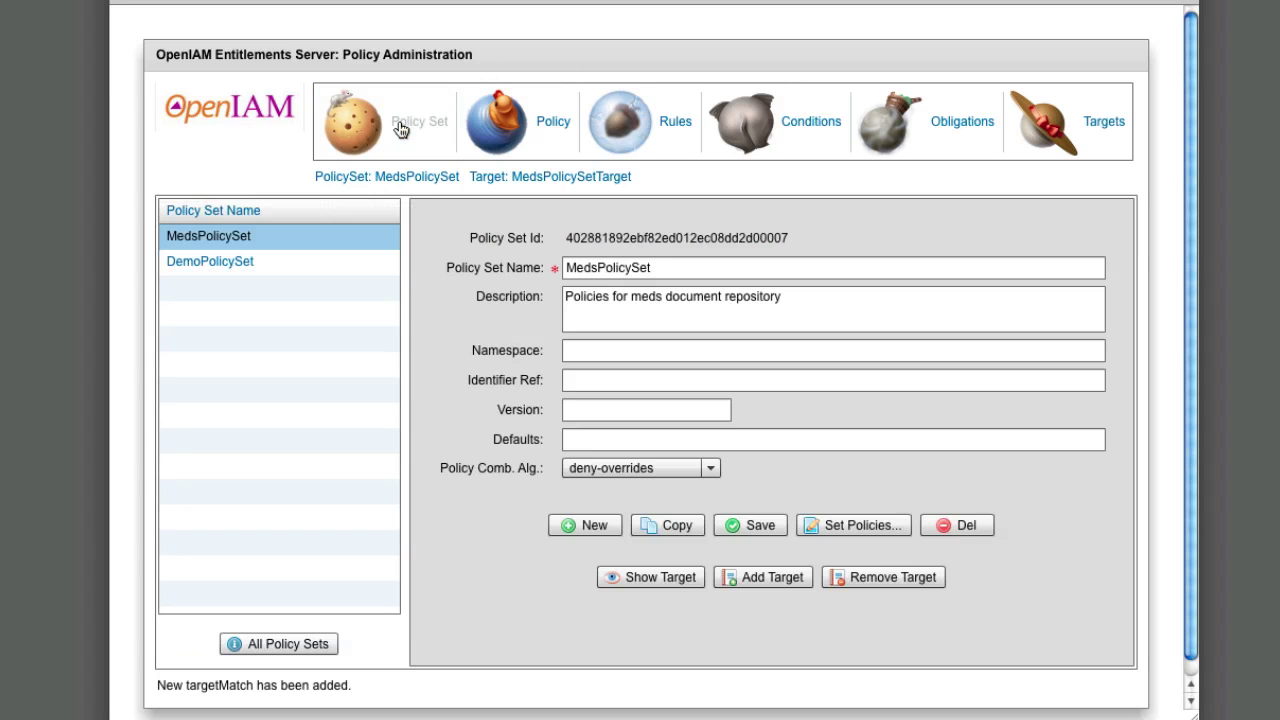
pyautogui.click(280, 236)
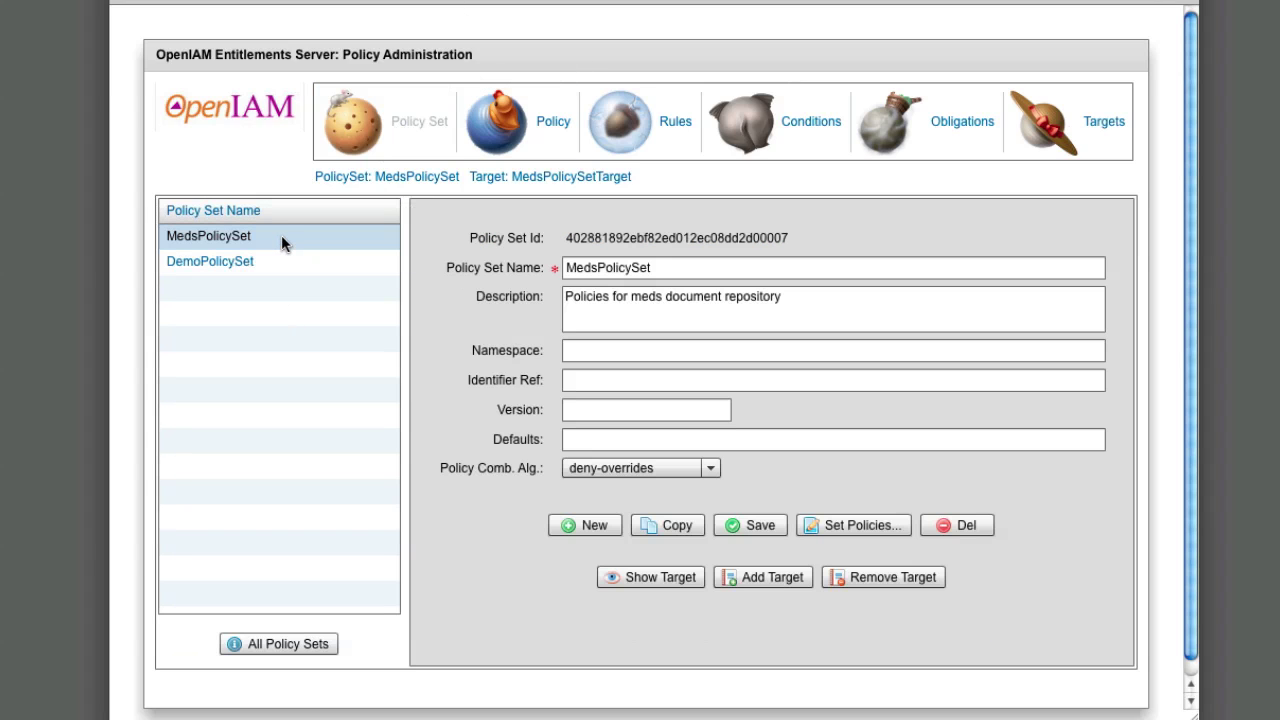
pyautogui.click(660, 578)
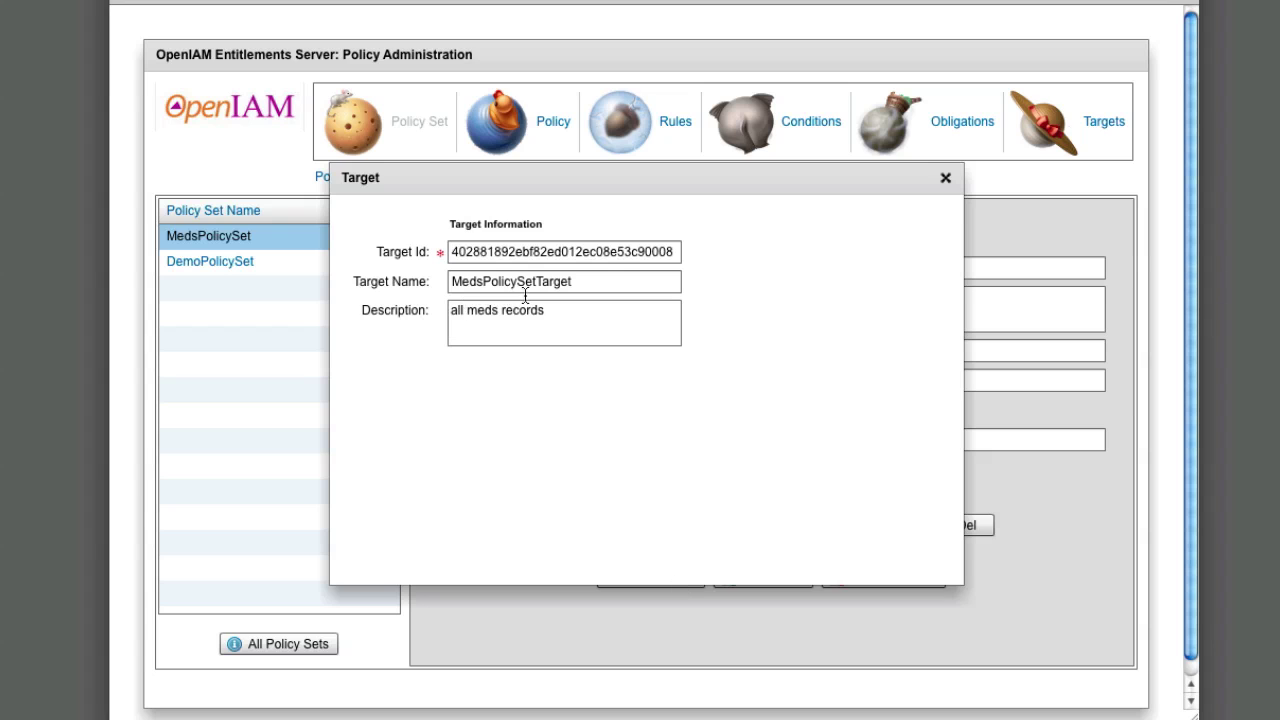
pyautogui.click(946, 177)
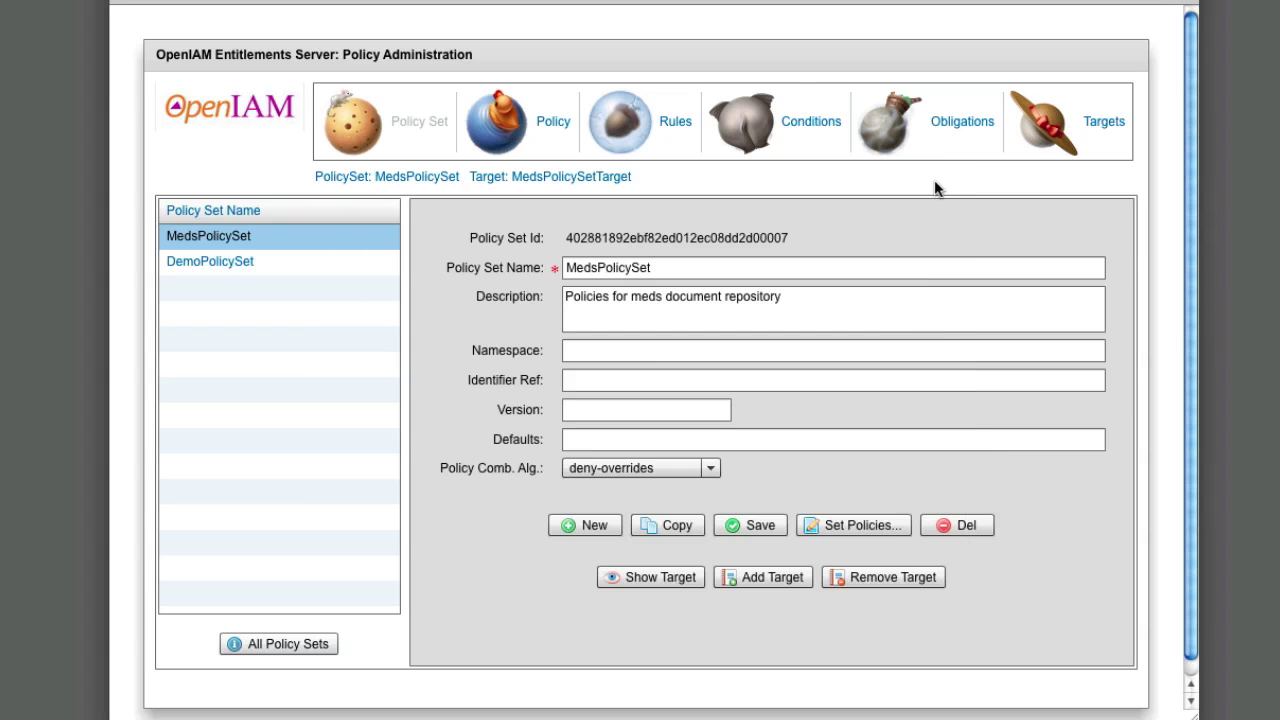
pyautogui.click(768, 580)
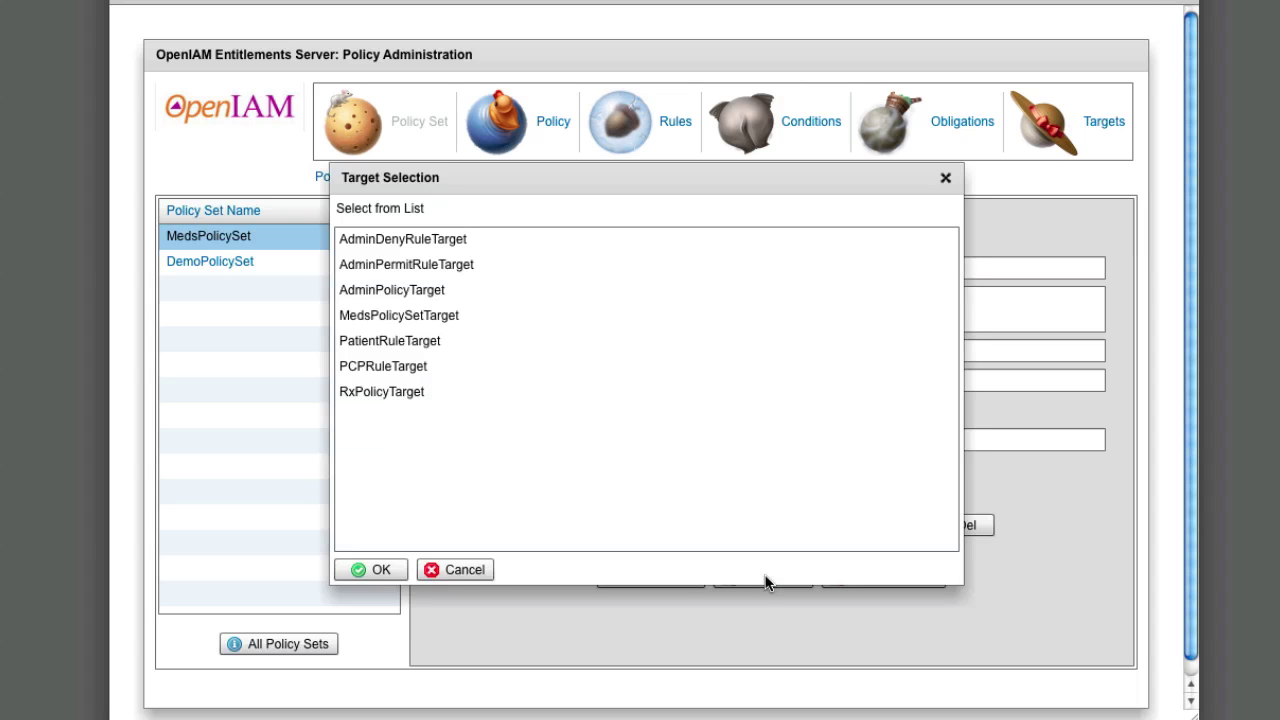
pyautogui.click(370, 316)
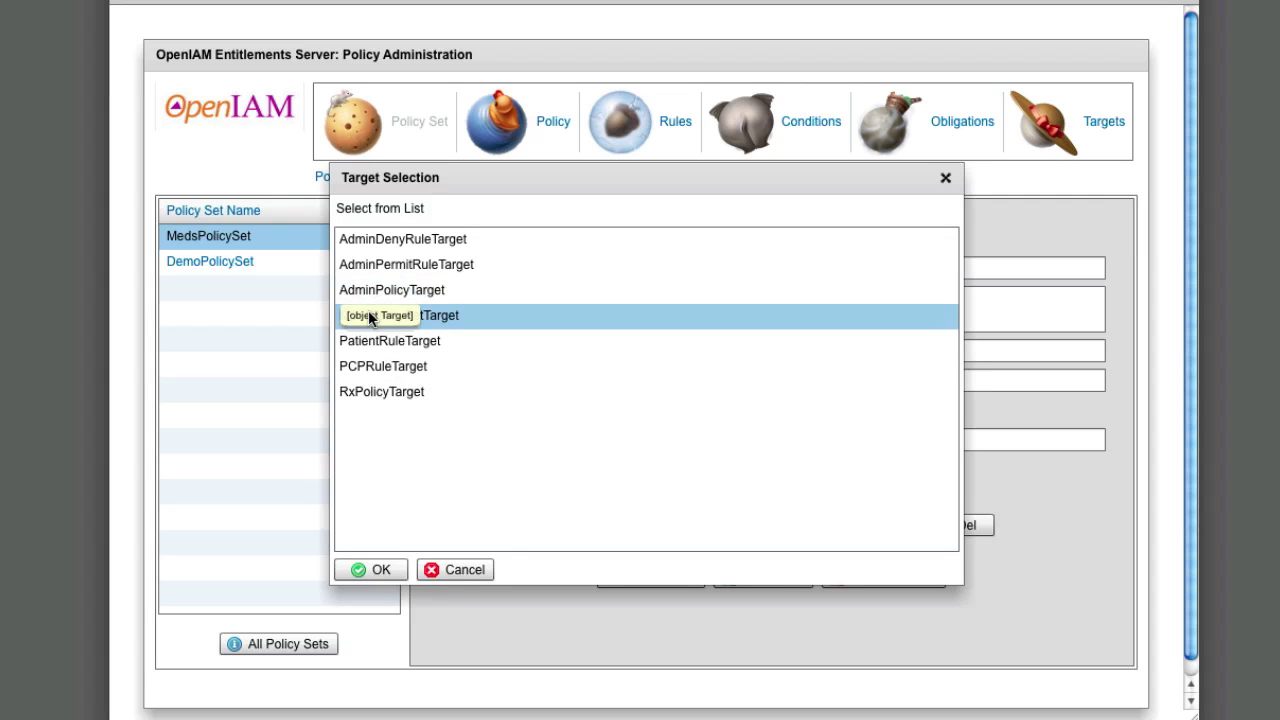
pyautogui.click(453, 570)
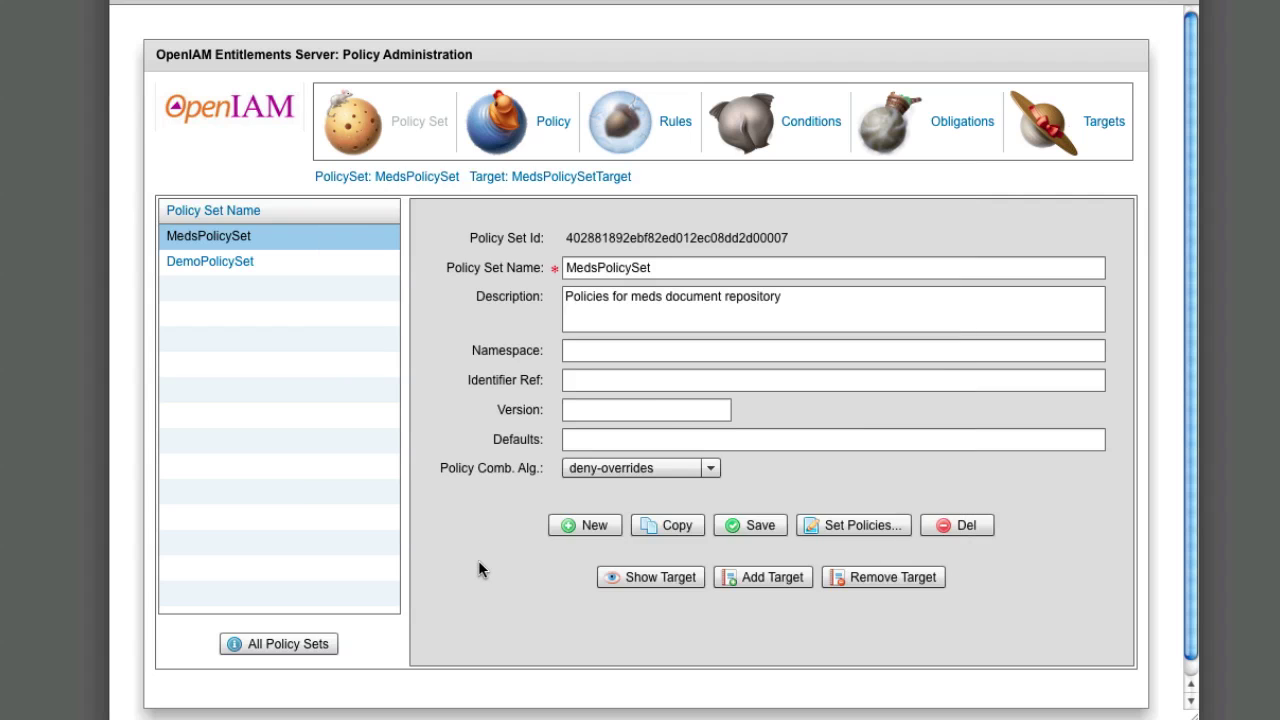
# Review MedsPolicySet's policies, including AdminPolicy, without making changes.
pyautogui.click(876, 525)
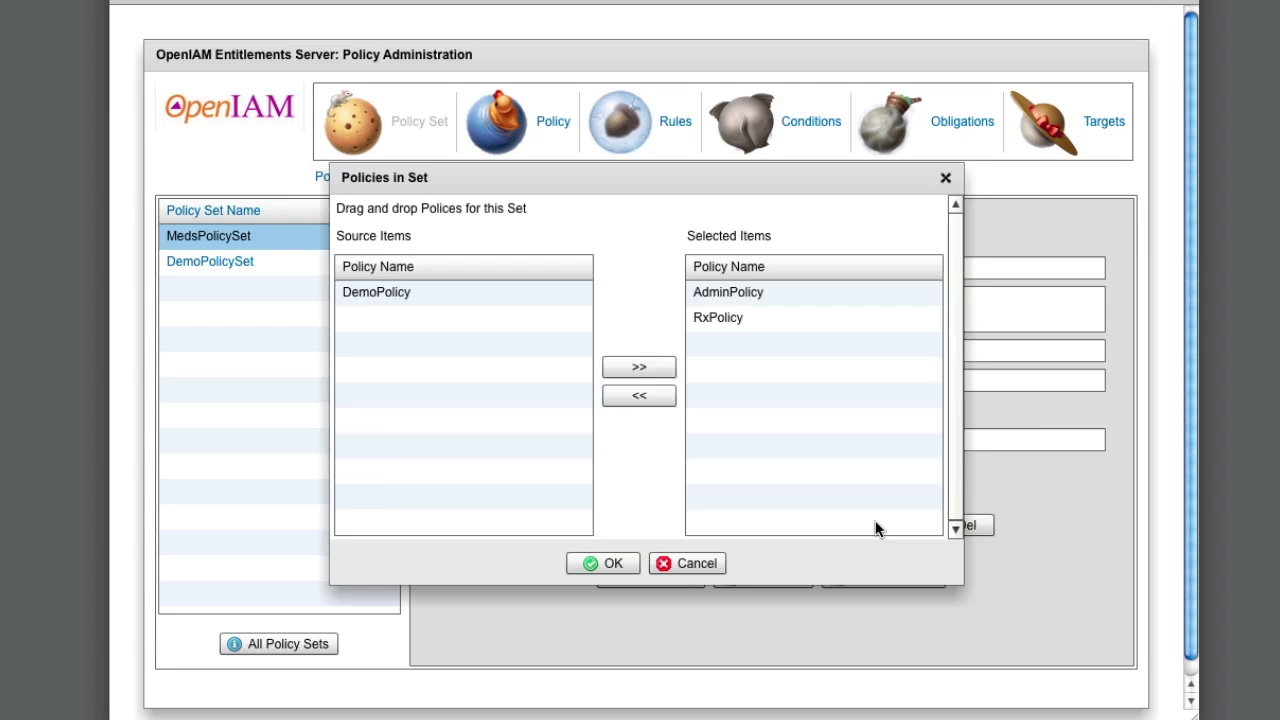
pyautogui.click(699, 290)
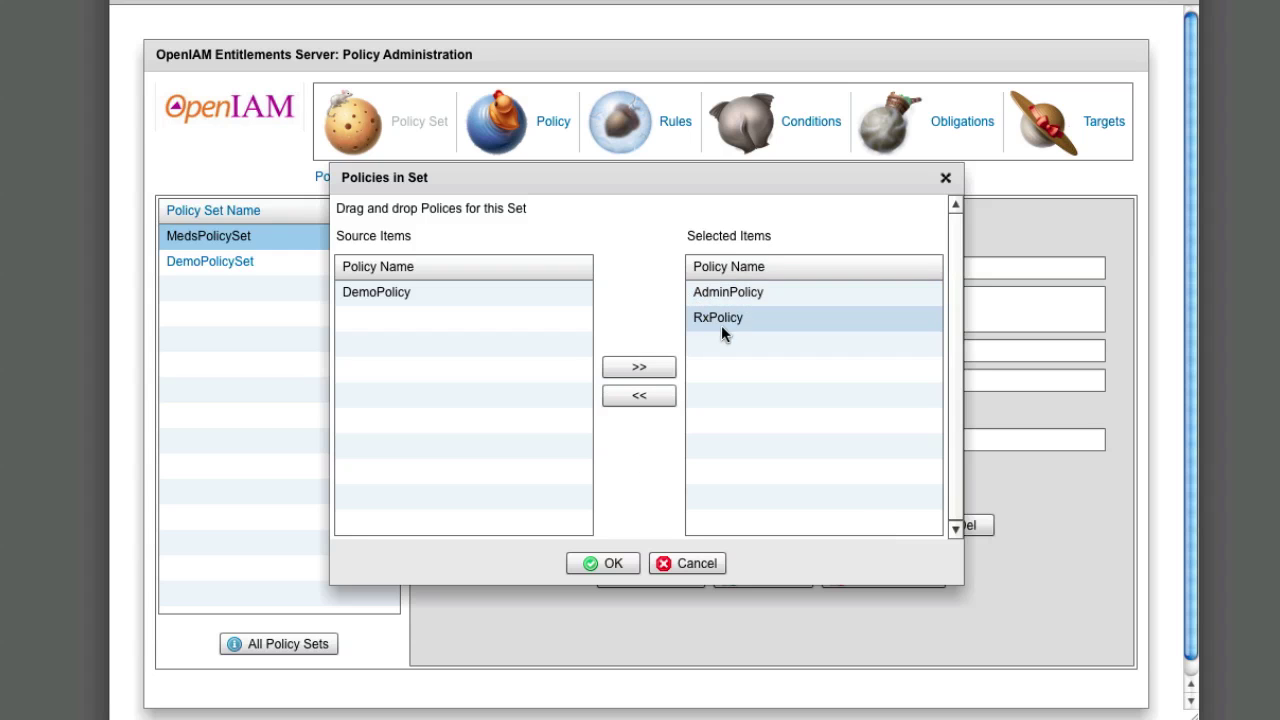
pyautogui.click(690, 558)
# Add DemoPolicy to DemoPolicySet's selected policies and confirm.
pyautogui.click(219, 264)
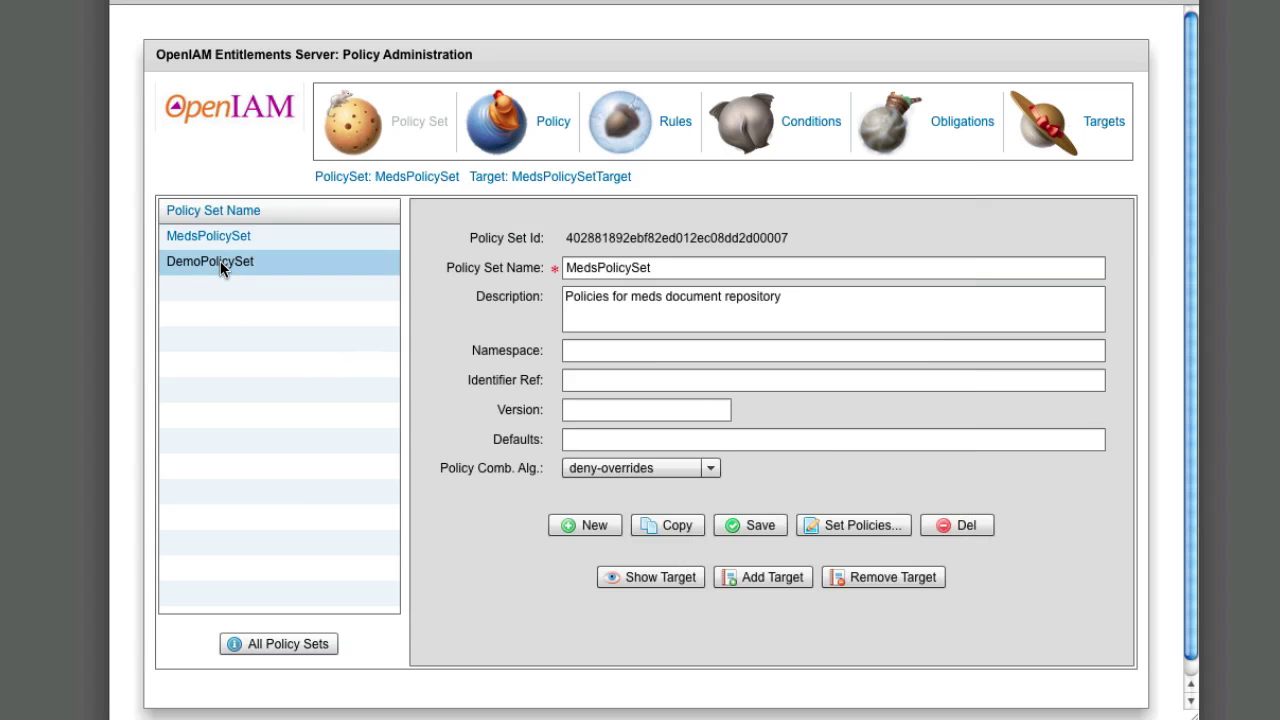
pyautogui.click(828, 524)
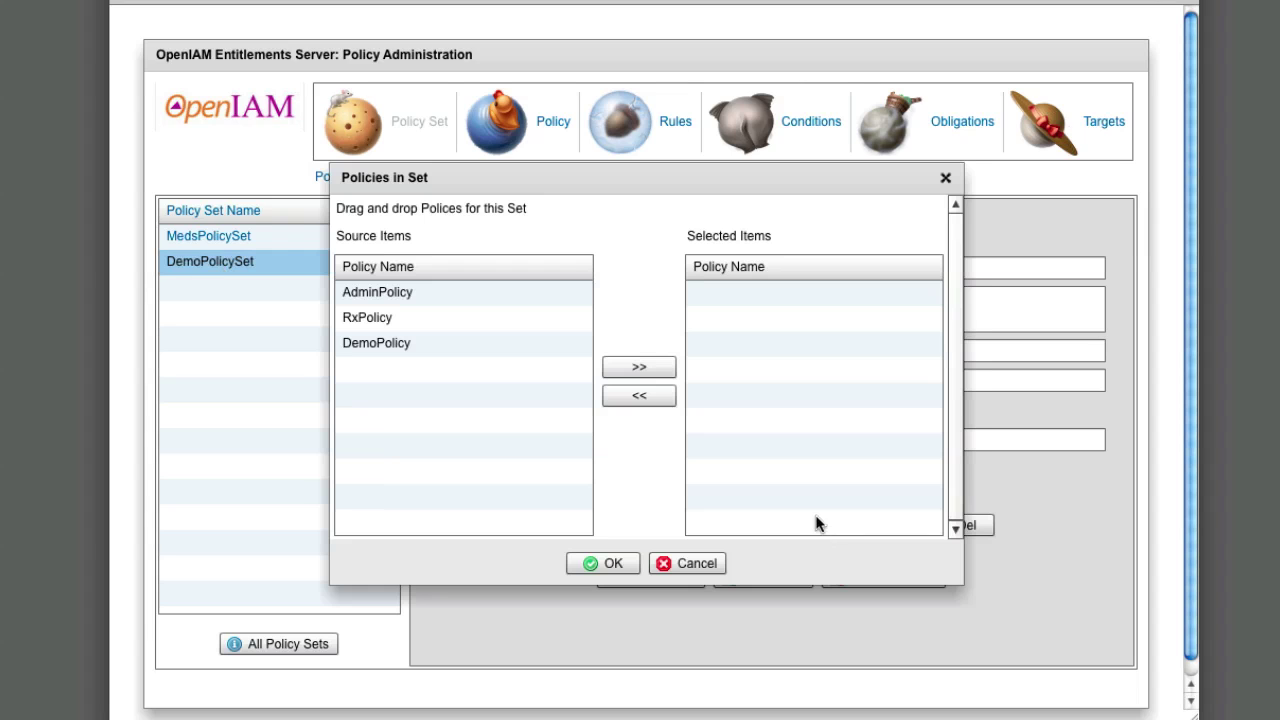
pyautogui.click(380, 345)
pyautogui.click(639, 367)
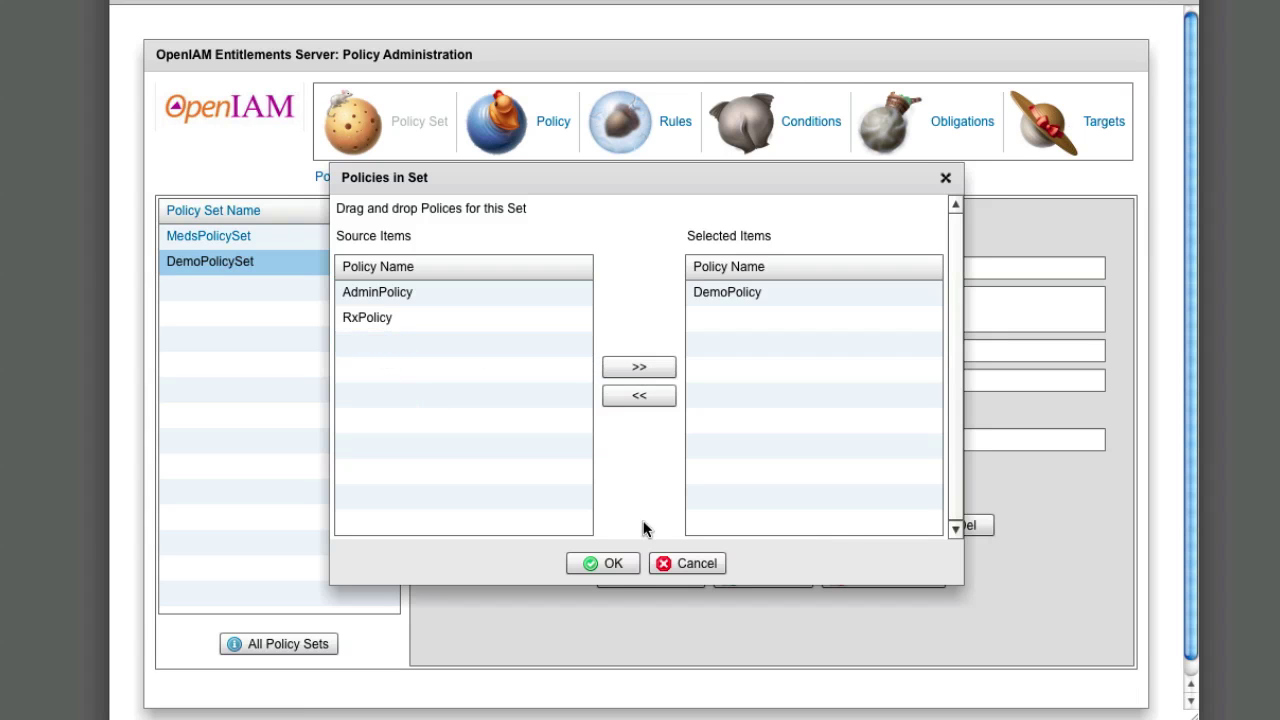
pyautogui.click(606, 563)
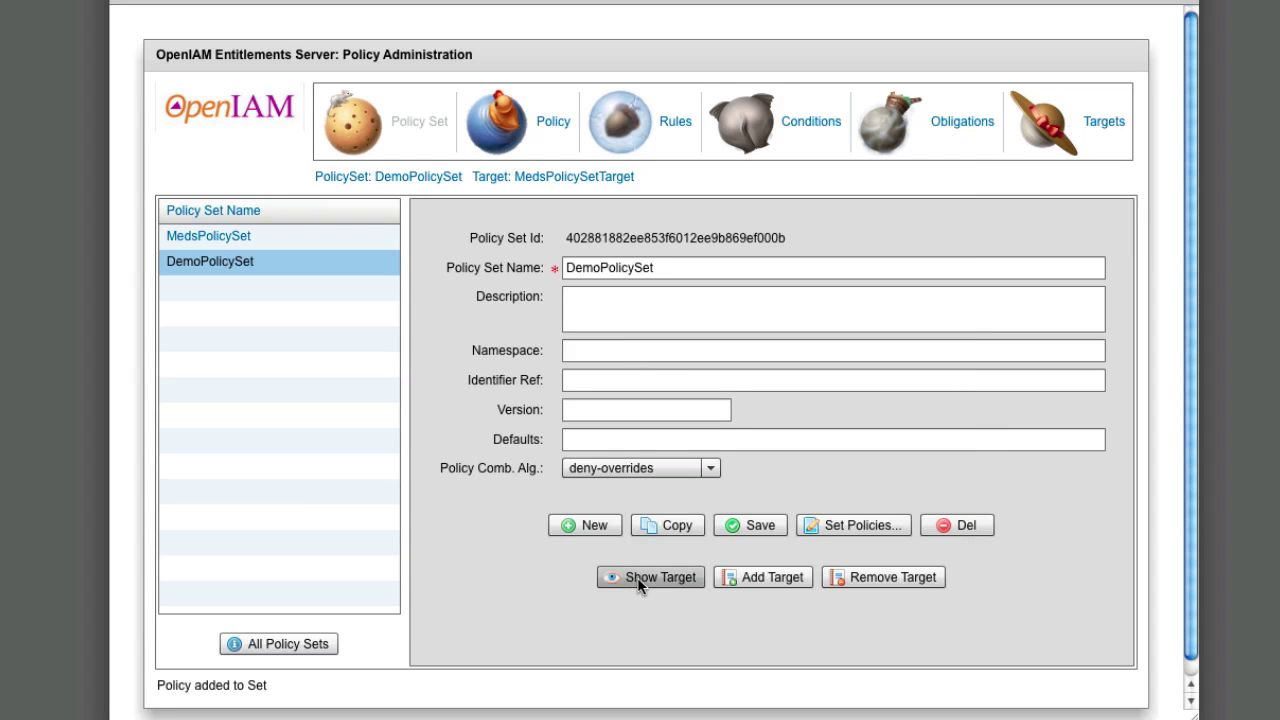
# Verify DemoPolicySet has no target, closing the target chooser without assigning one.
pyautogui.click(637, 580)
pyautogui.click(648, 404)
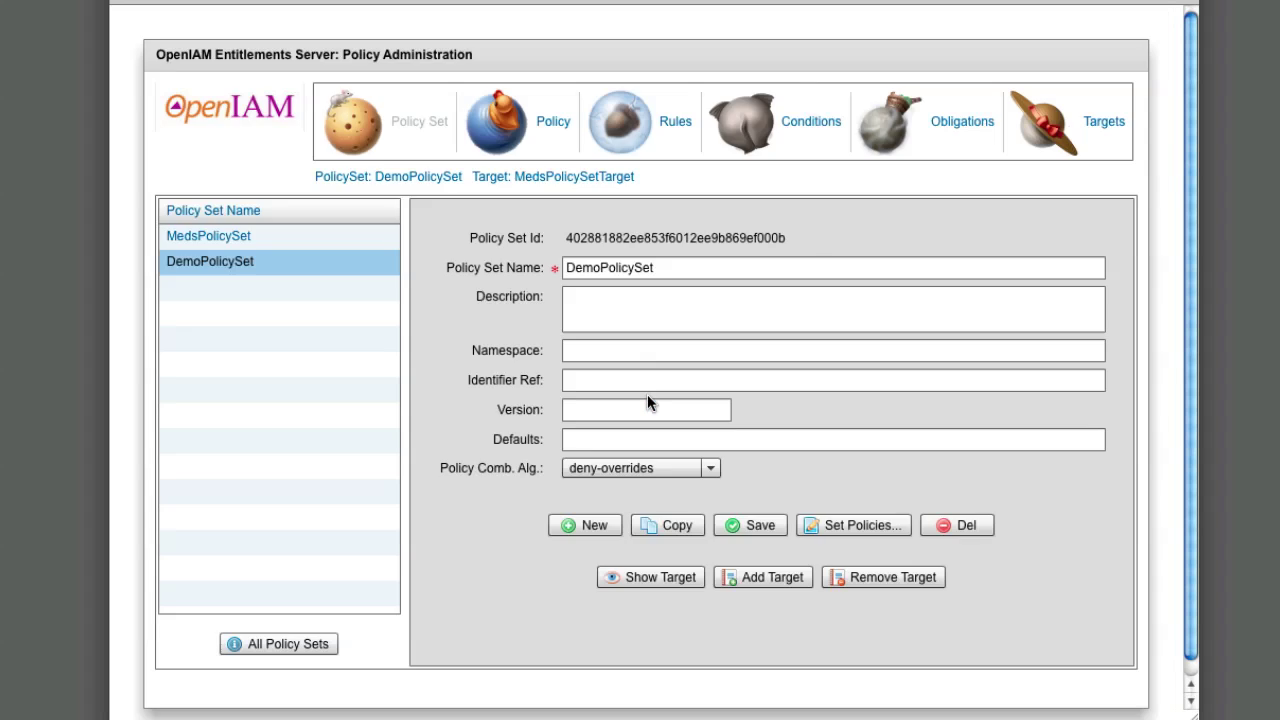
pyautogui.click(768, 579)
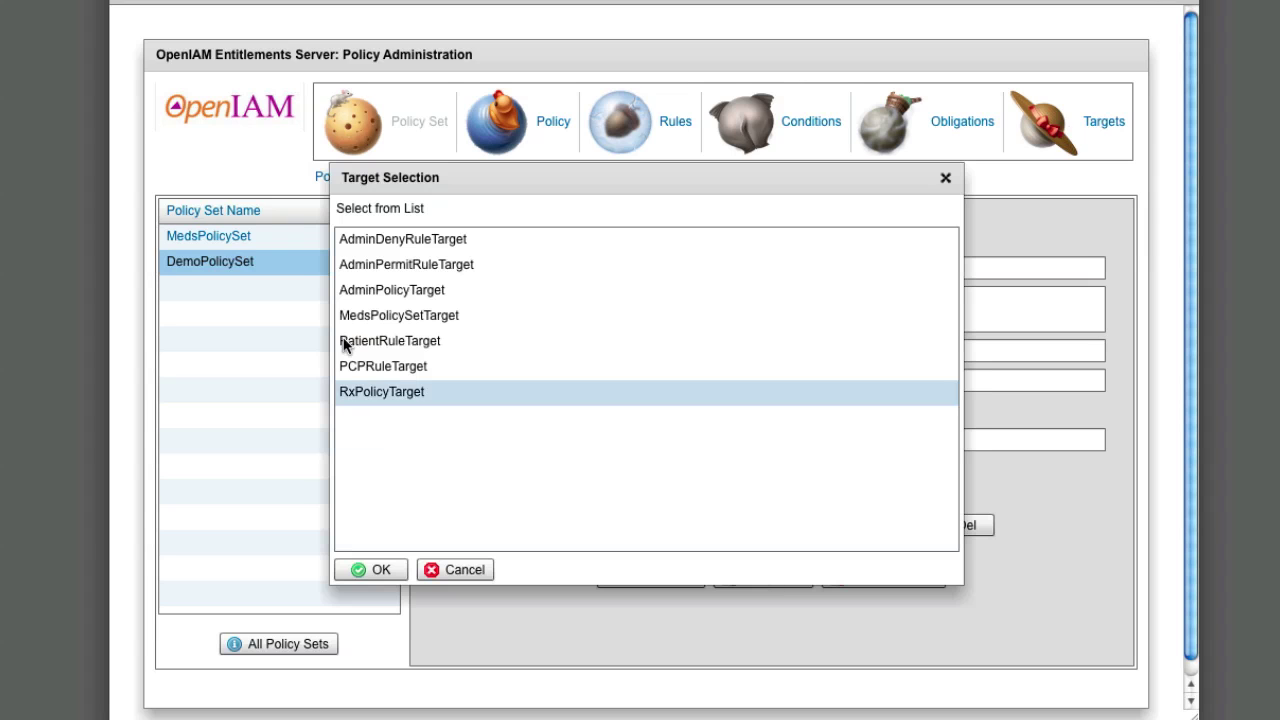
pyautogui.click(450, 570)
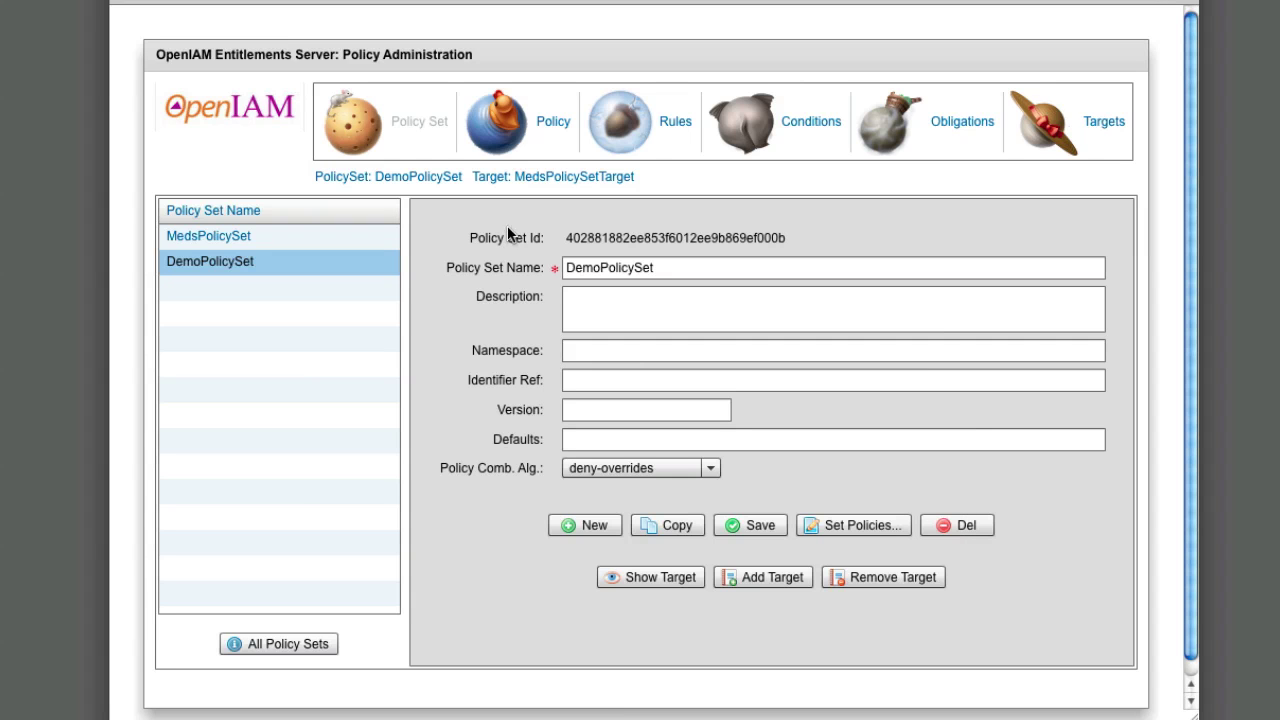
pyautogui.click(538, 142)
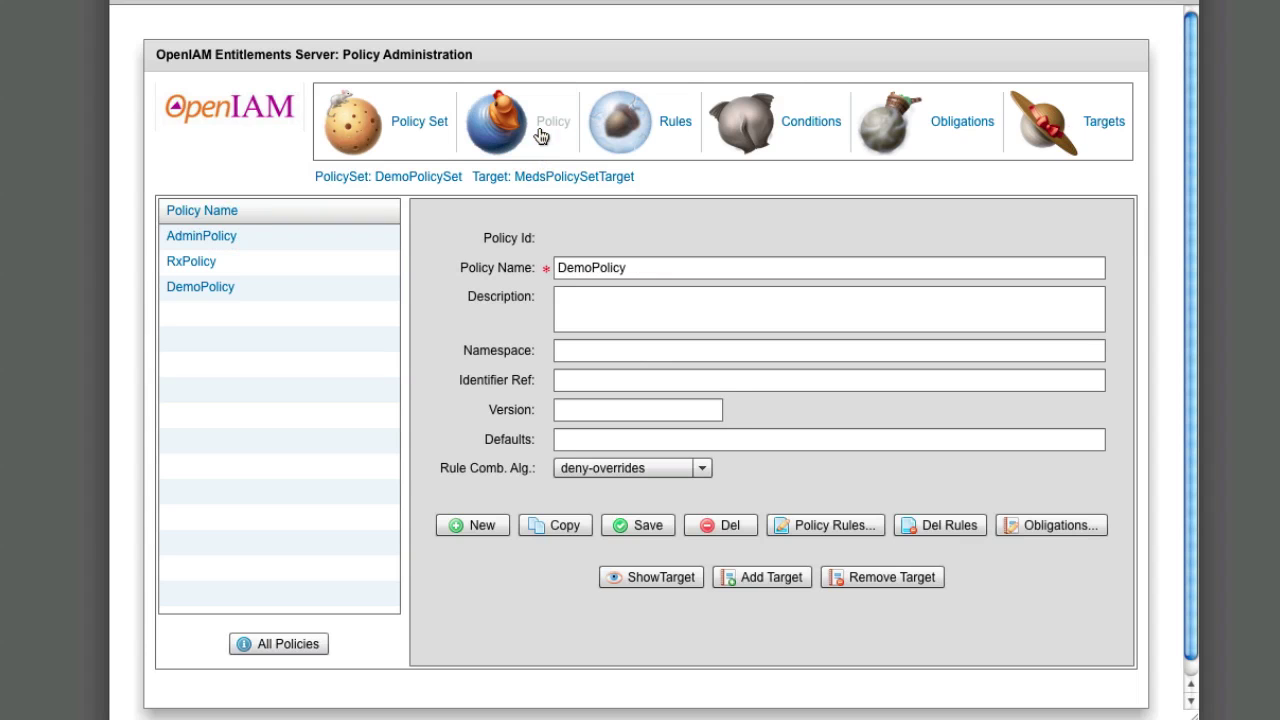
# Check AdminPolicy's target, then list its rules AdminPermitAccessRule and AdminDenyAccessRule.
pyautogui.click(358, 247)
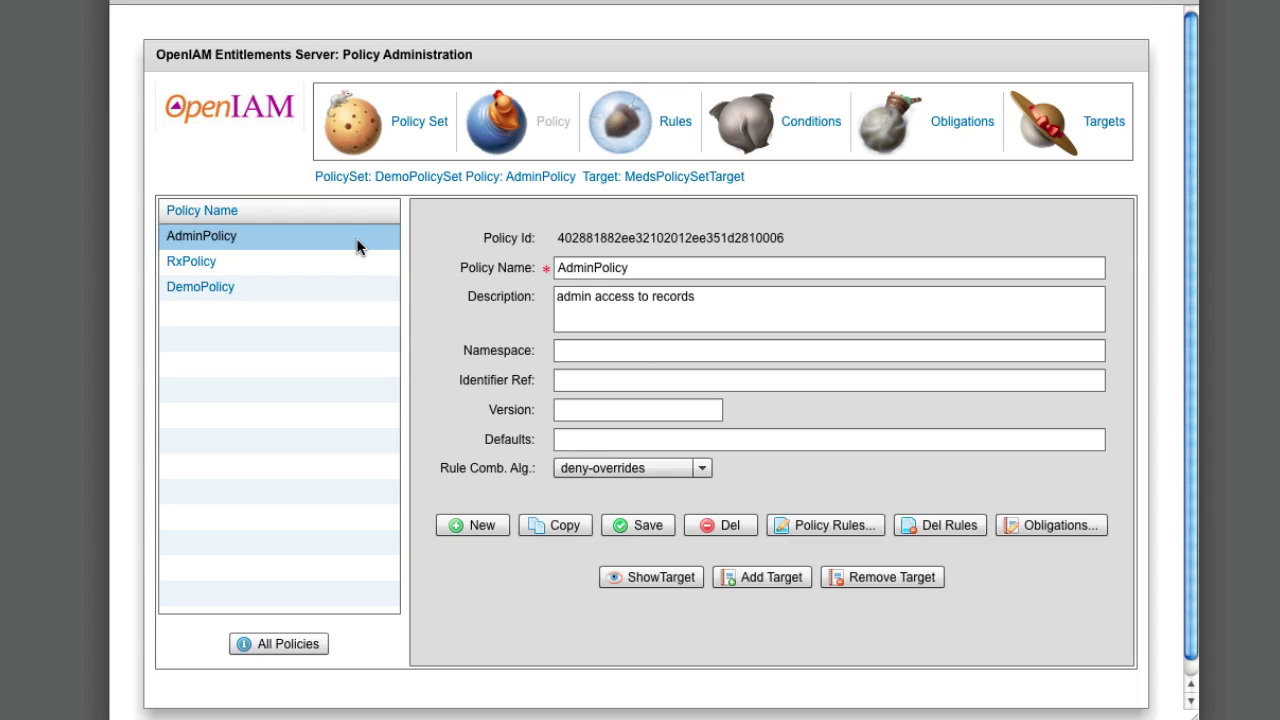
pyautogui.click(682, 576)
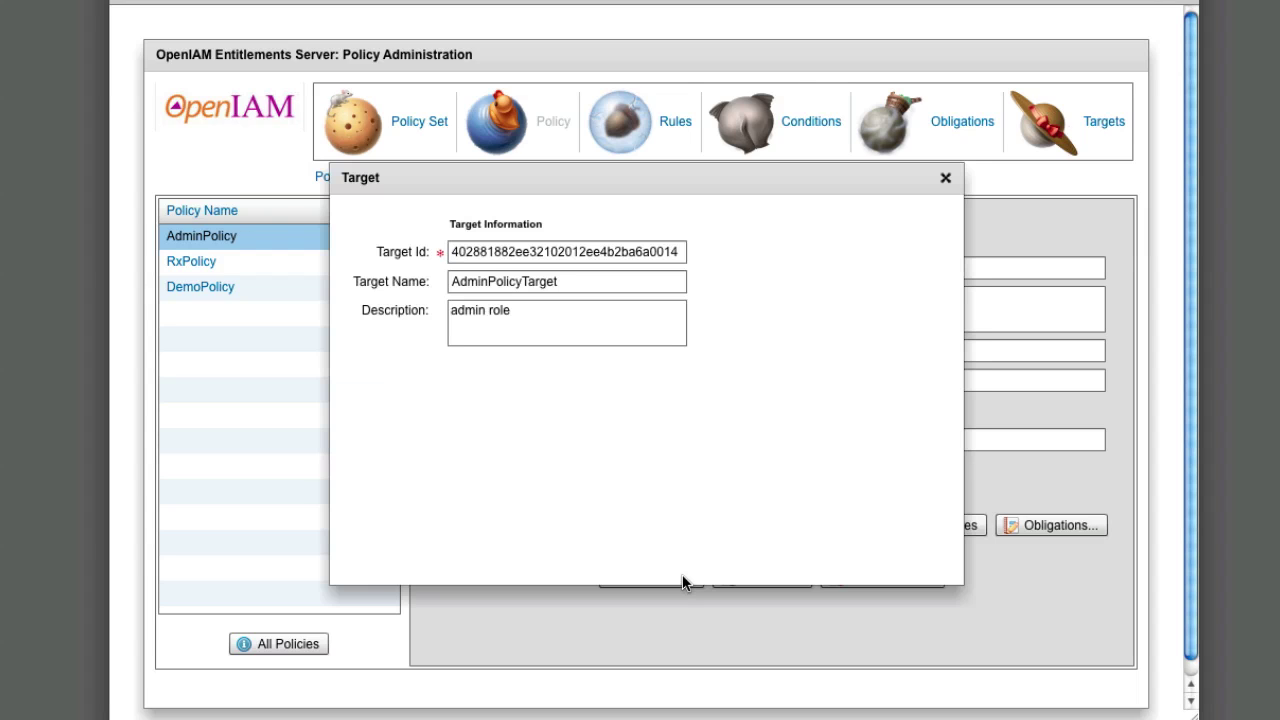
pyautogui.click(945, 179)
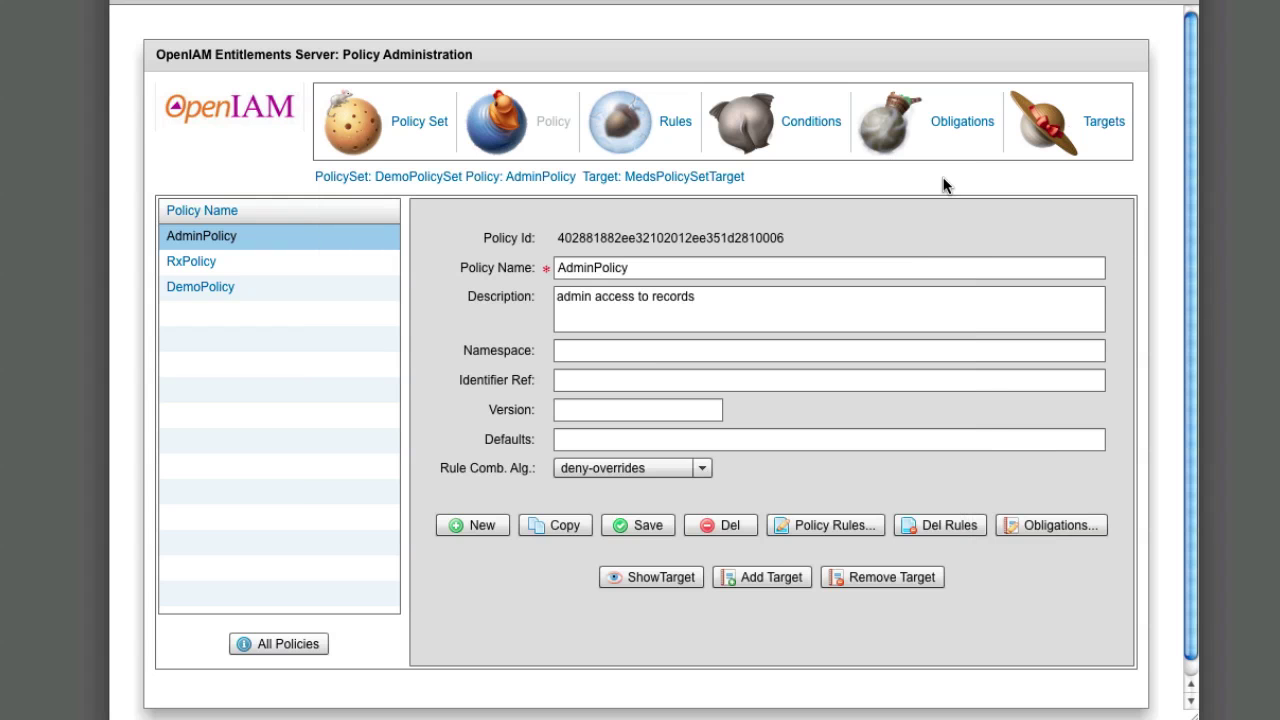
pyautogui.click(840, 528)
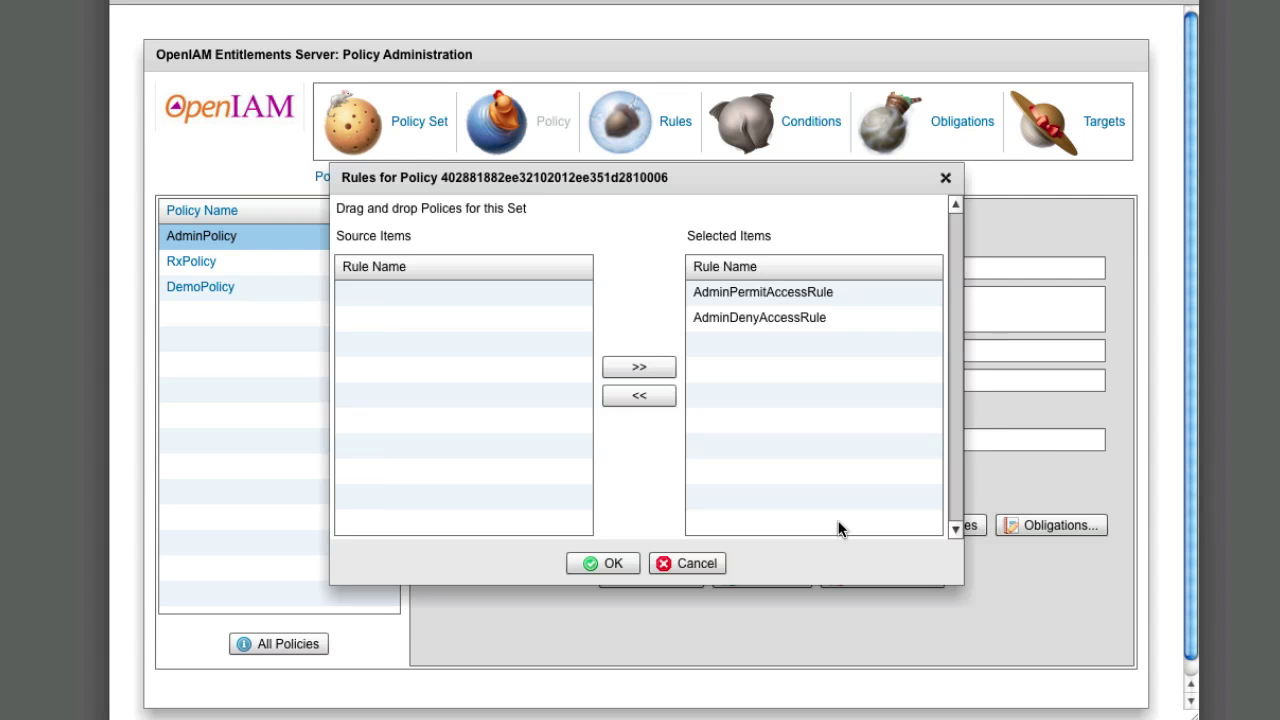